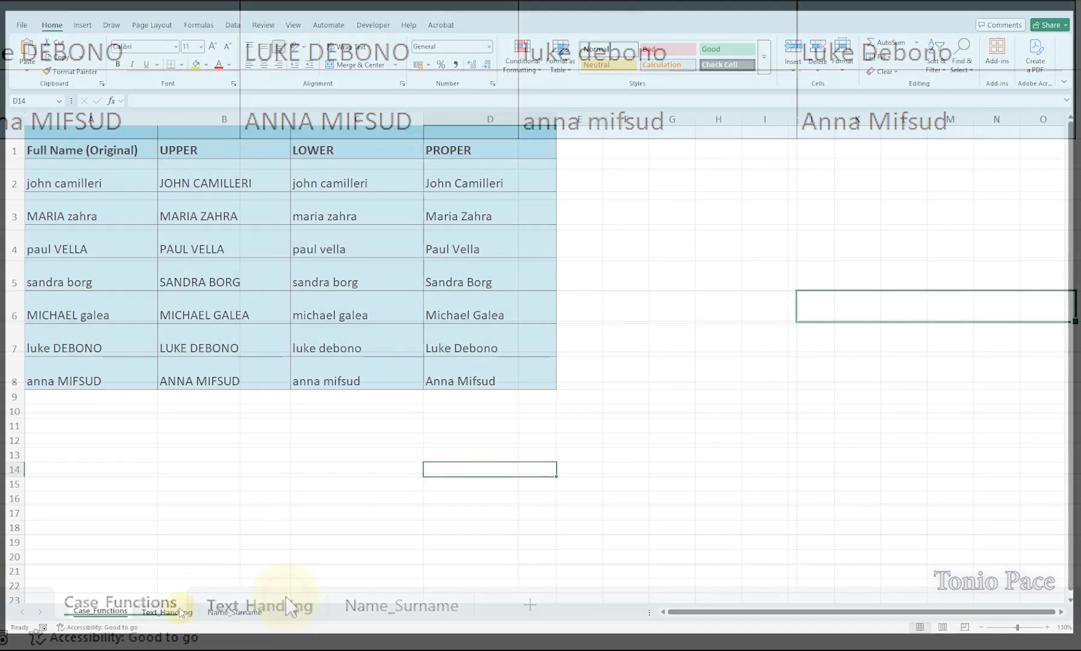
On the Text_Handling sheet, enter a TRIM function in B2 referencing A2 and fill it down through B8.
left_click(285, 600)
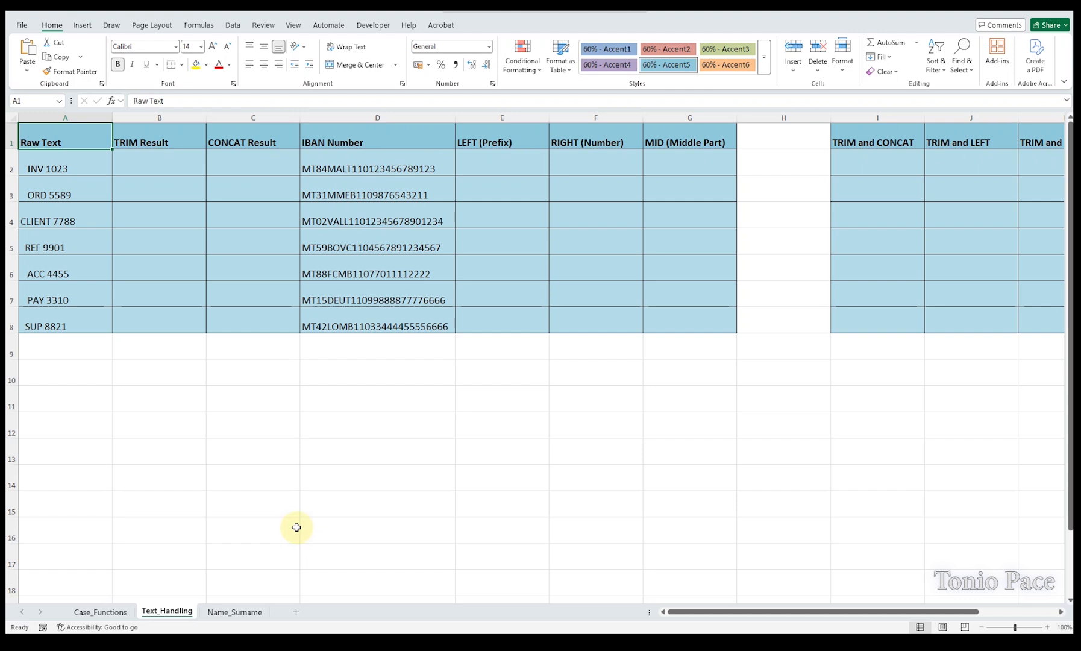
left_click(174, 164)
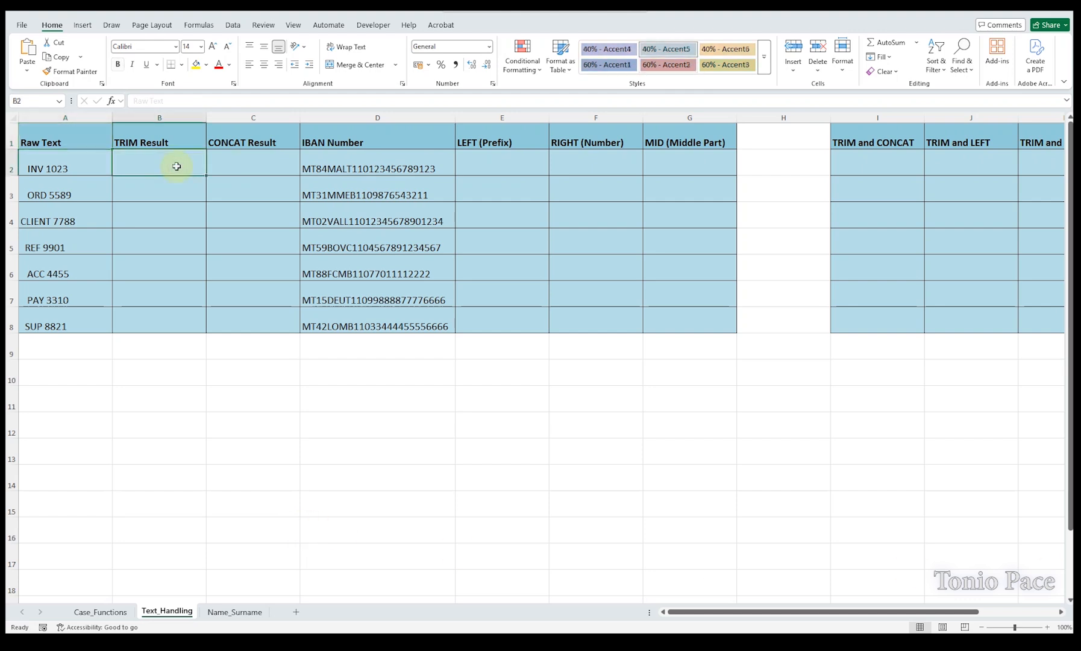
left_click(111, 100)
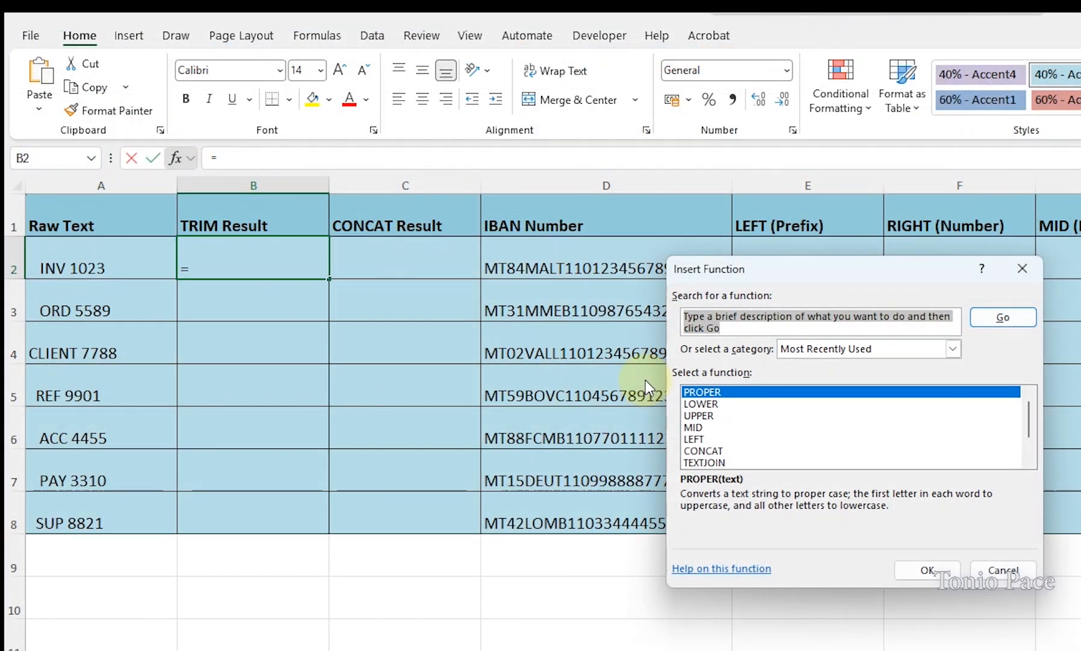
type("trim")
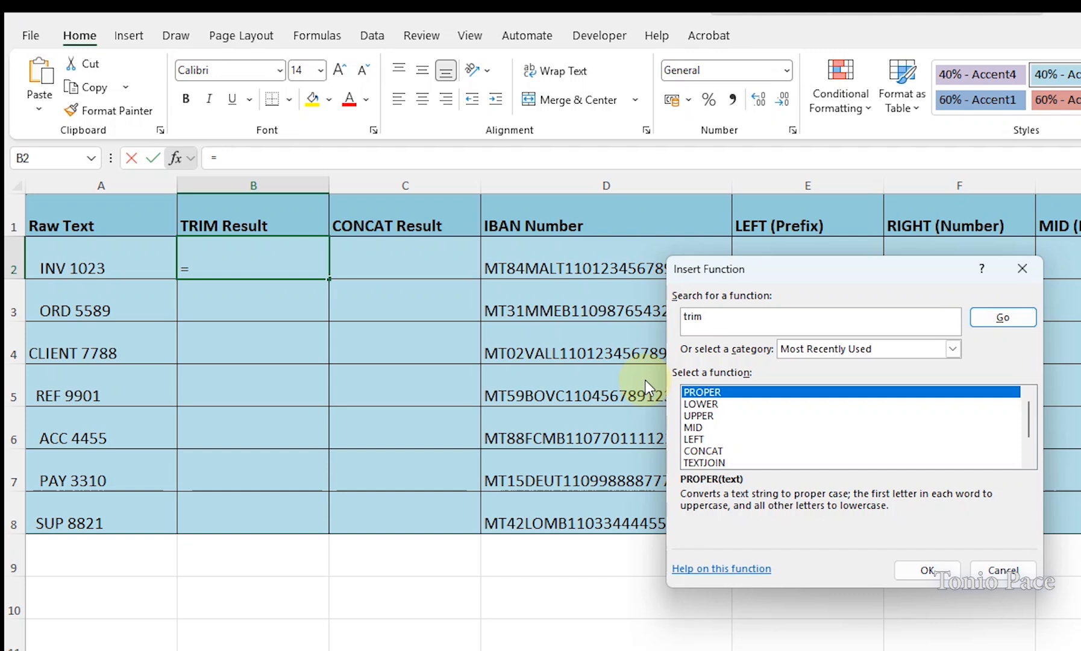
key("Return")
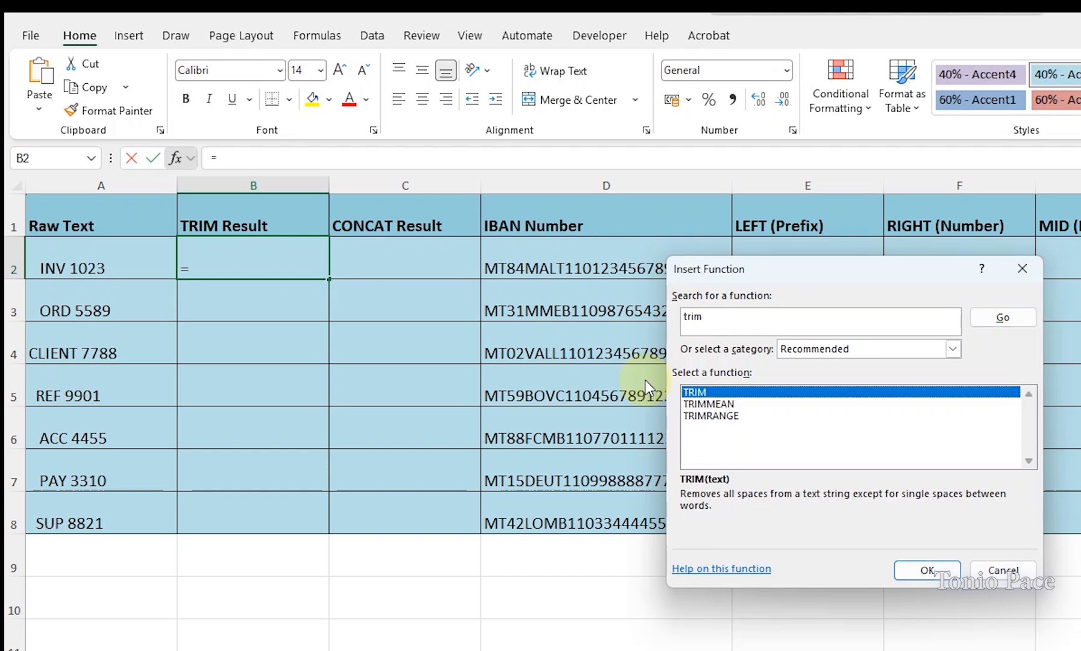
double_click(788, 392)
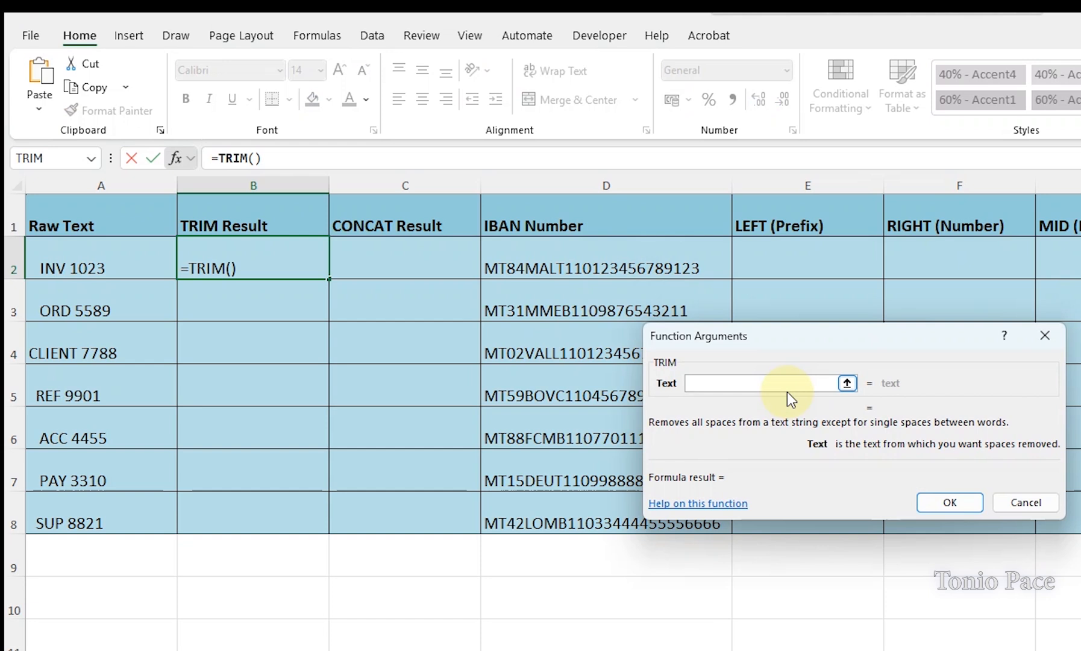
left_click(97, 273)
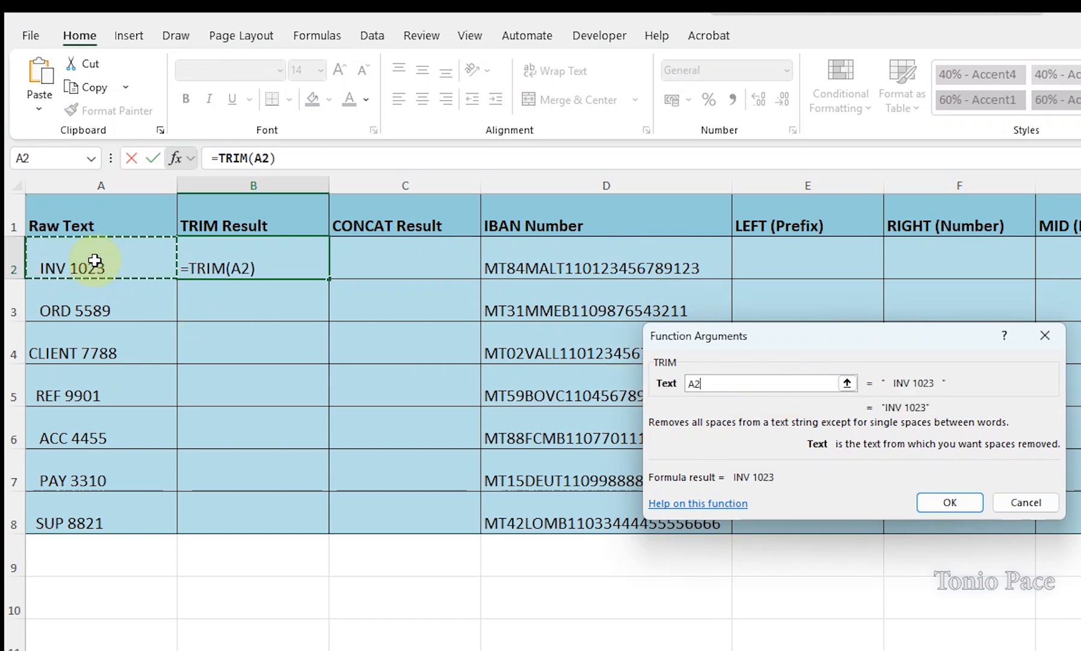
left_click(947, 503)
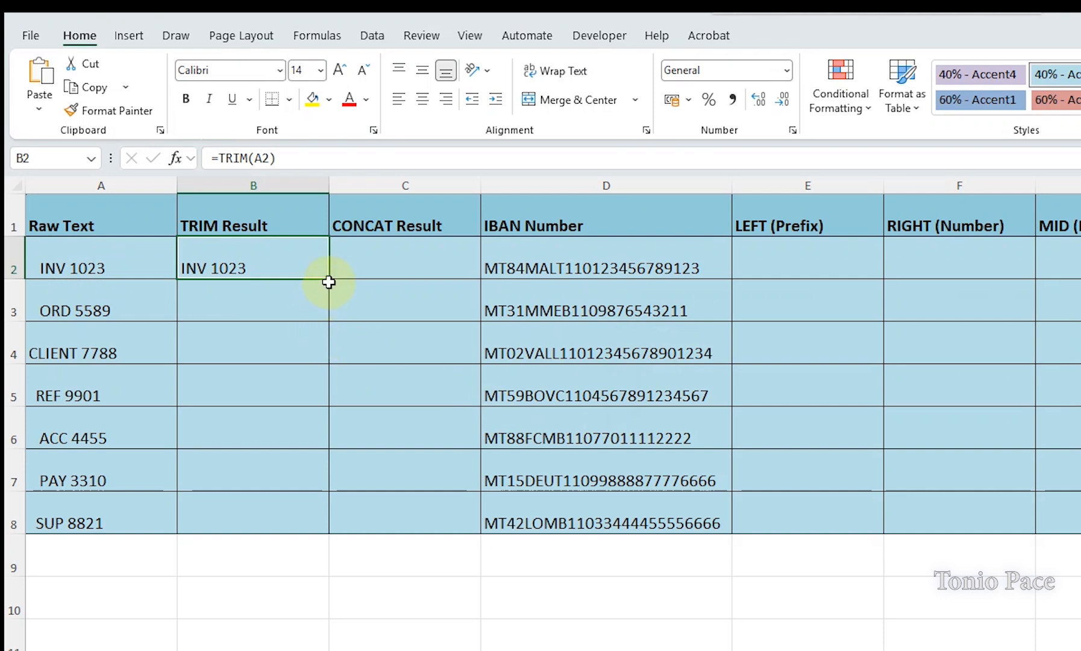
left_click_drag(330, 280, 317, 526)
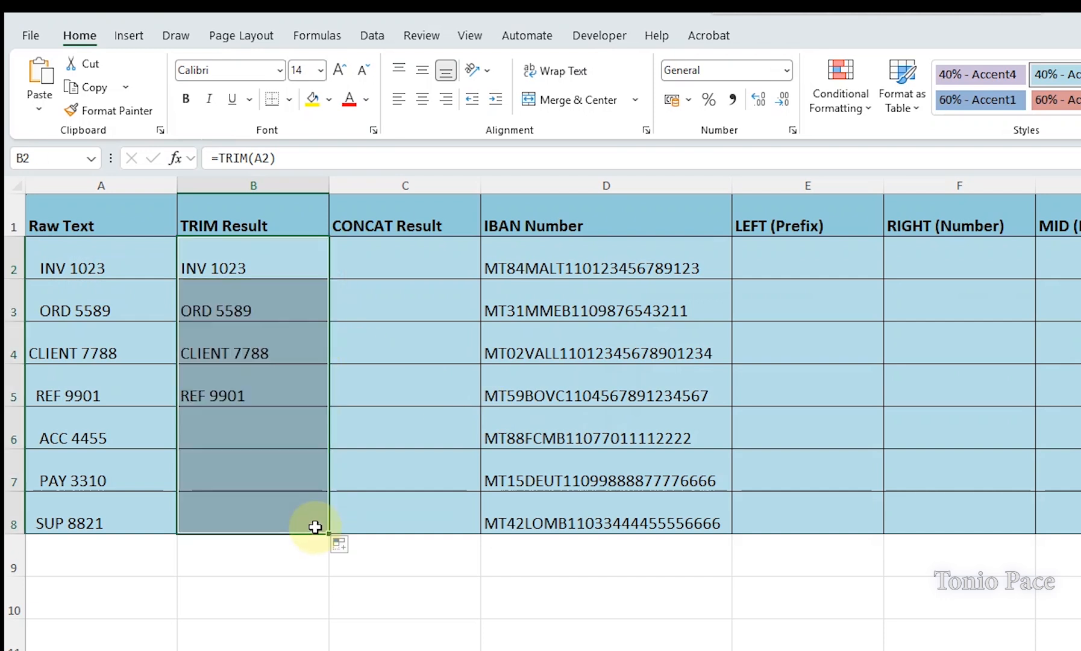
left_click(260, 630)
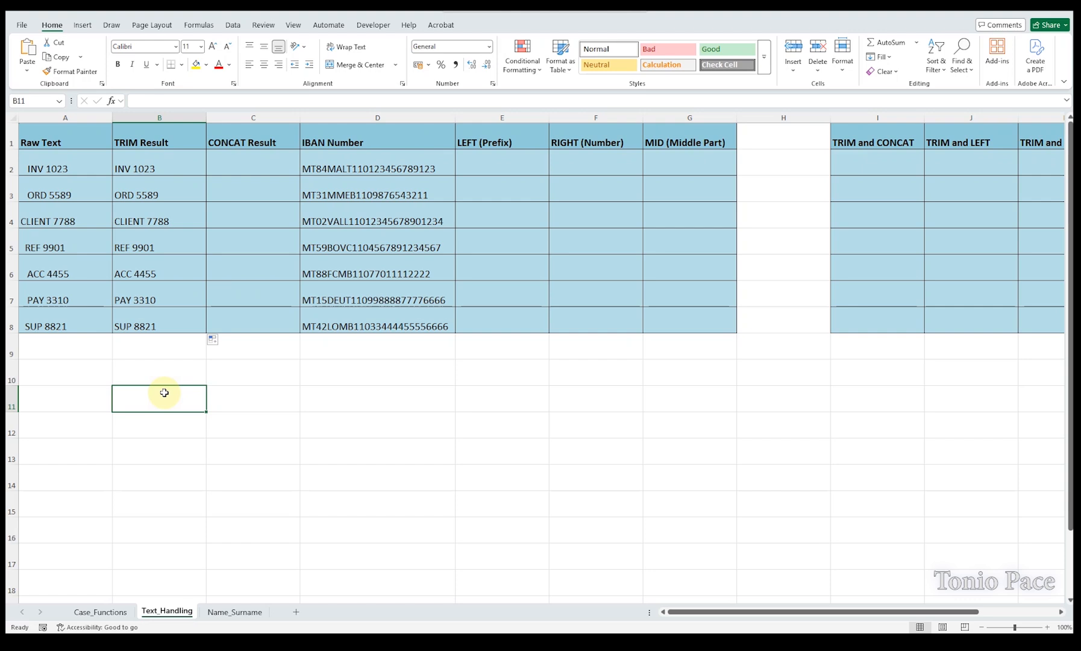
On the Name_Surname sheet, insert a CONCAT function in D2 with the title cell A2 as its first text.
left_click(232, 610)
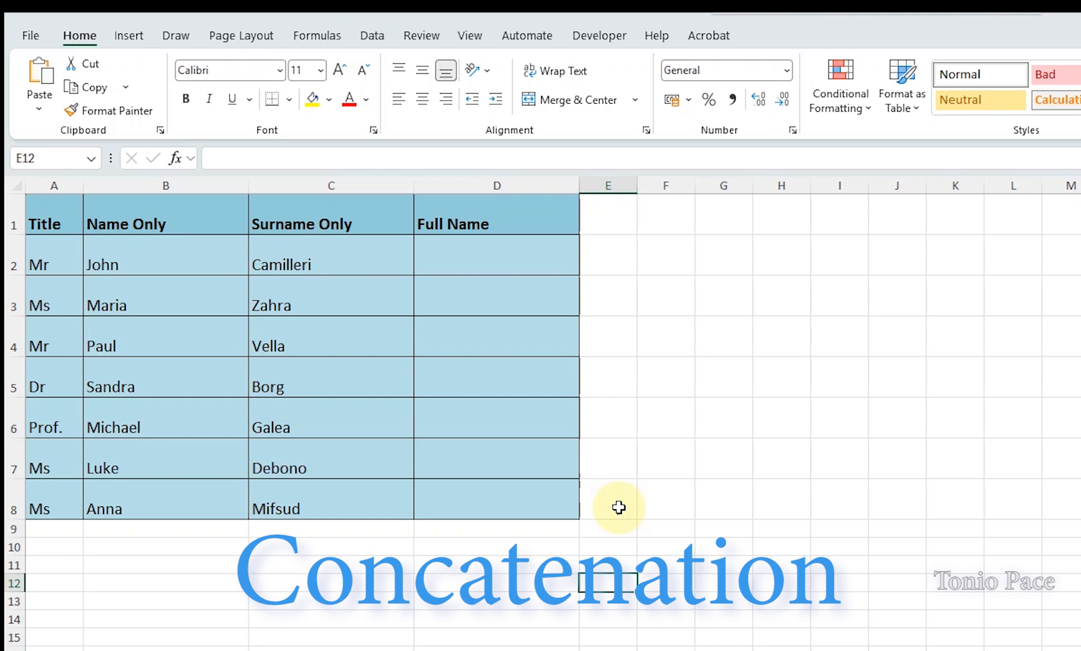
left_click(508, 252)
left_click(508, 253)
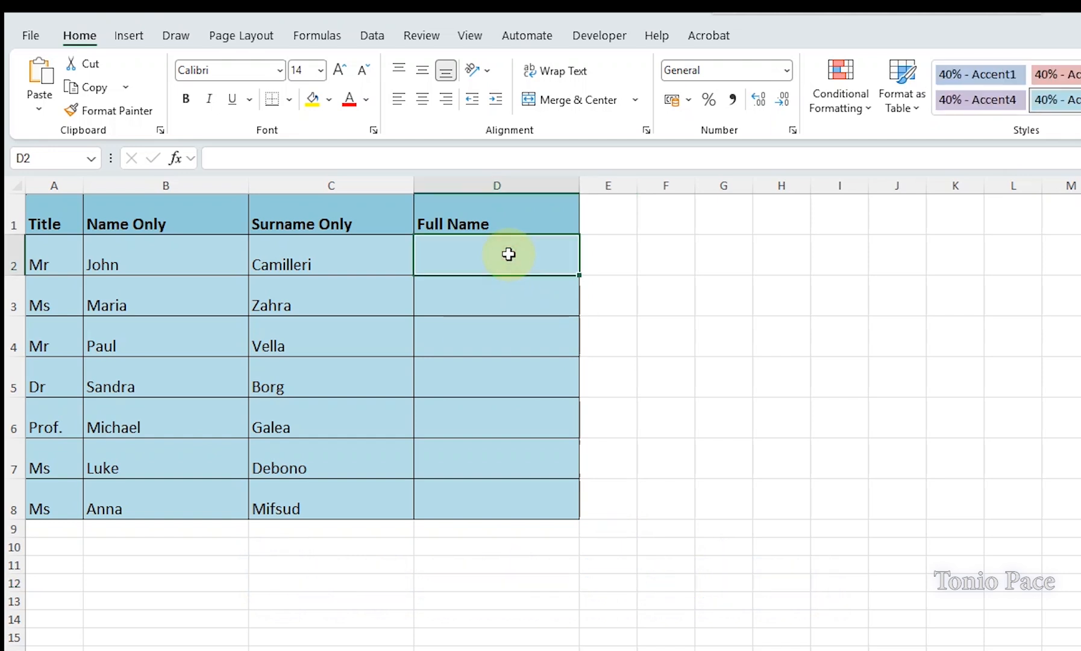
left_click(175, 158)
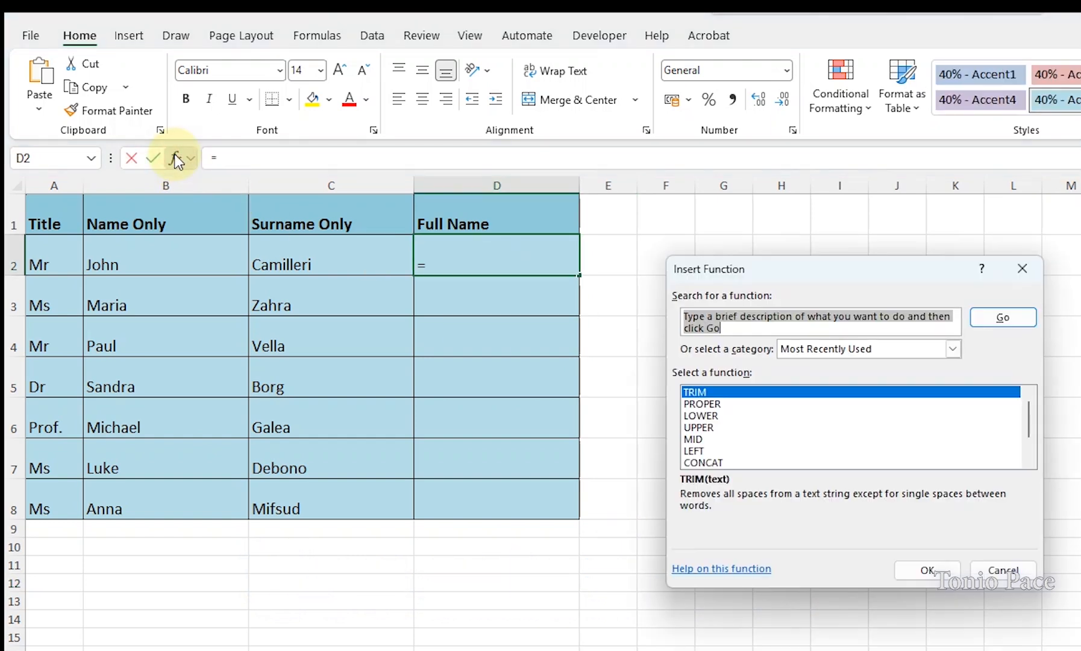
type("concat")
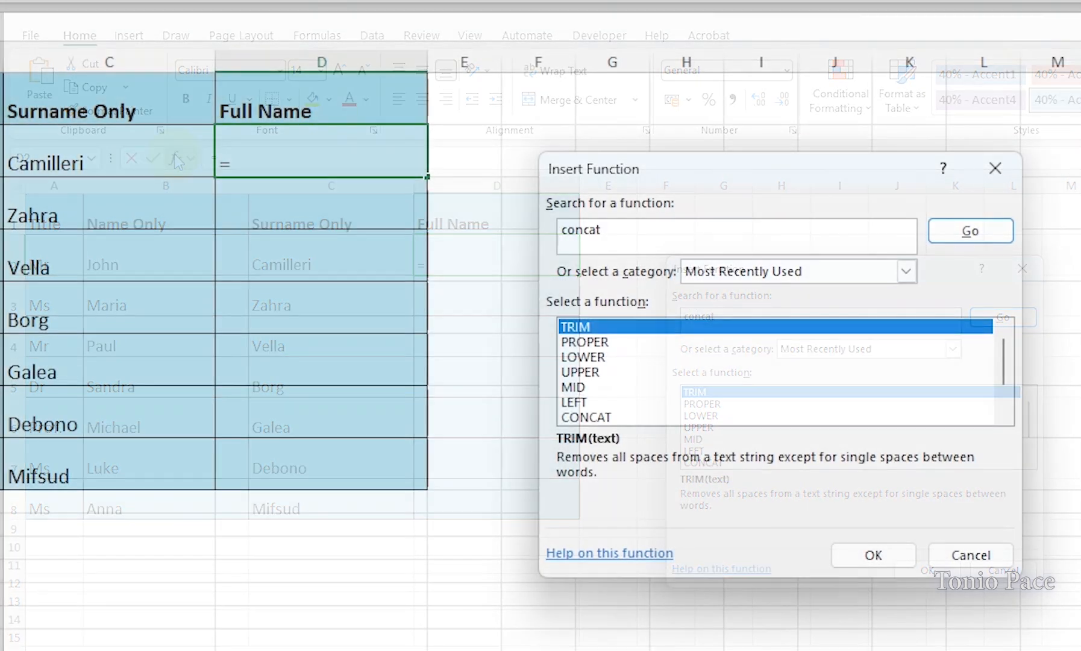
key("Return")
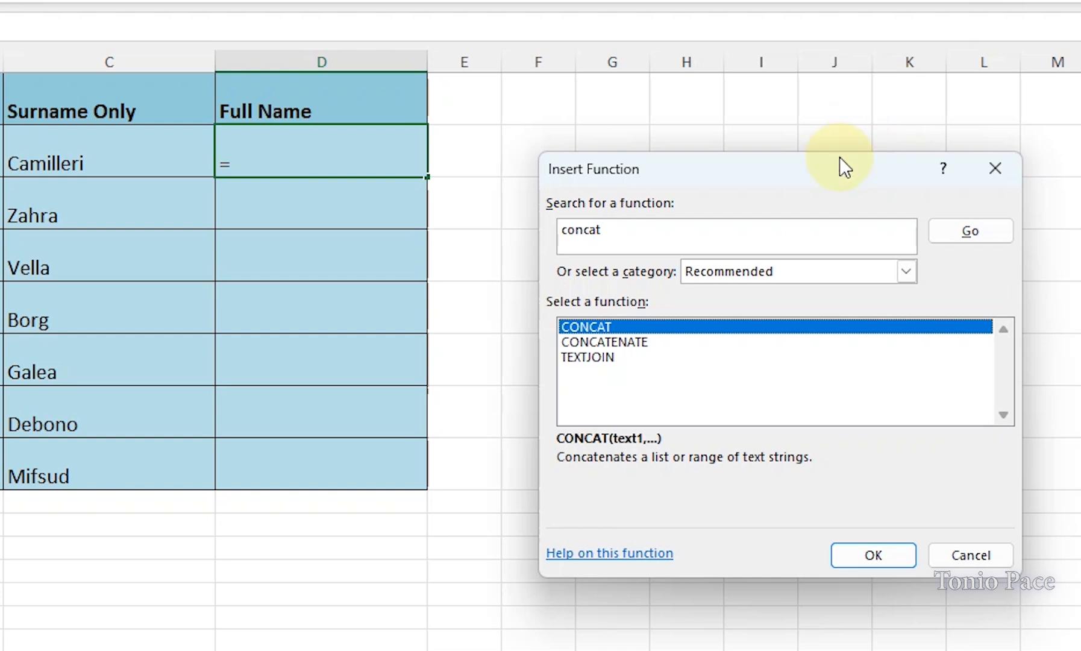
double_click(706, 326)
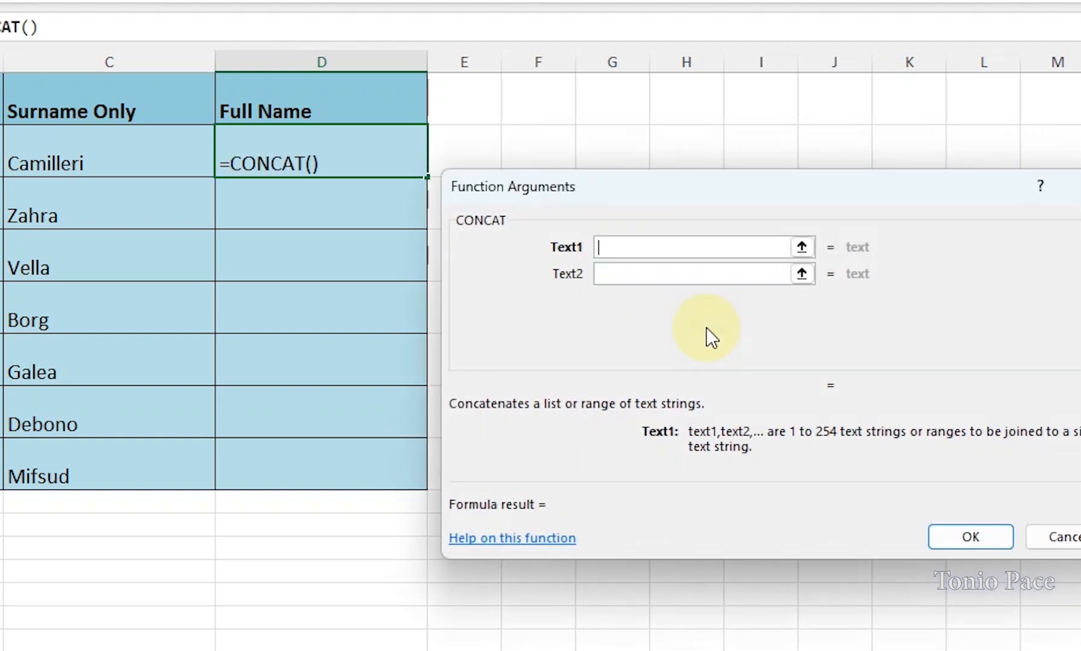
left_click(28, 164)
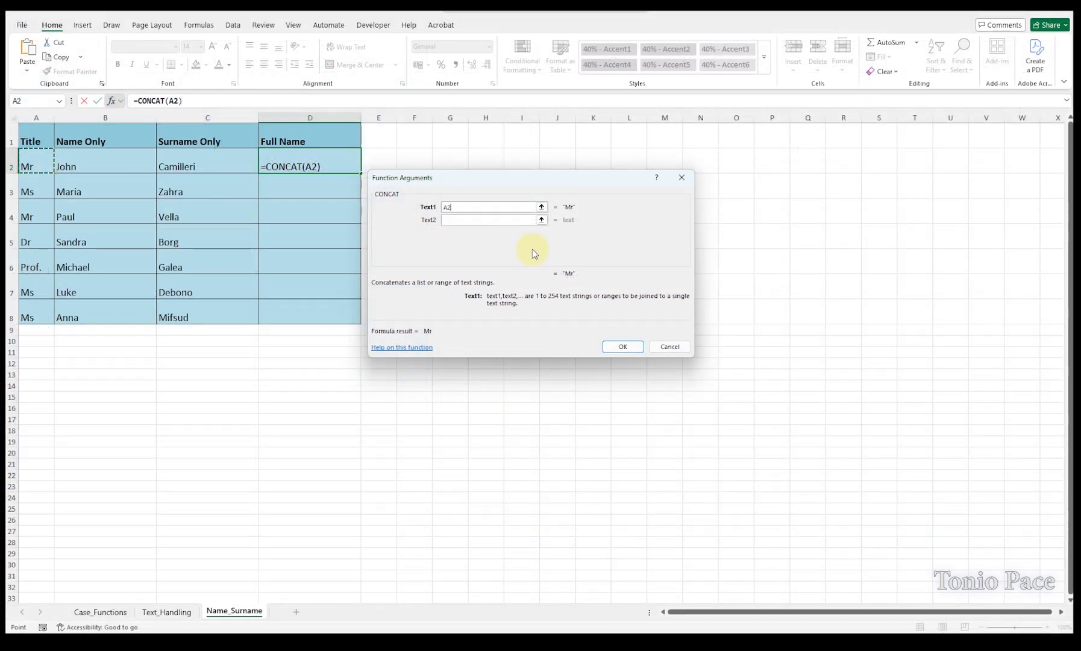
Set the second text of the CONCAT function to a quoted space and the third to the name cell B2.
left_click(483, 220)
left_click(135, 168)
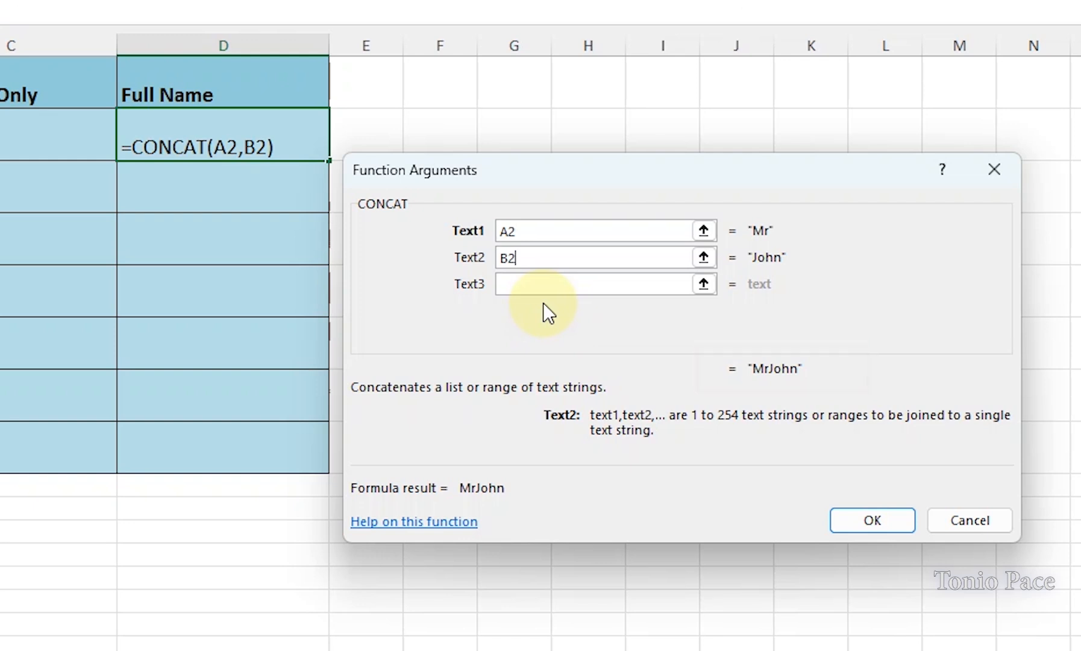
key("BackSpace")
key("BackSpace")
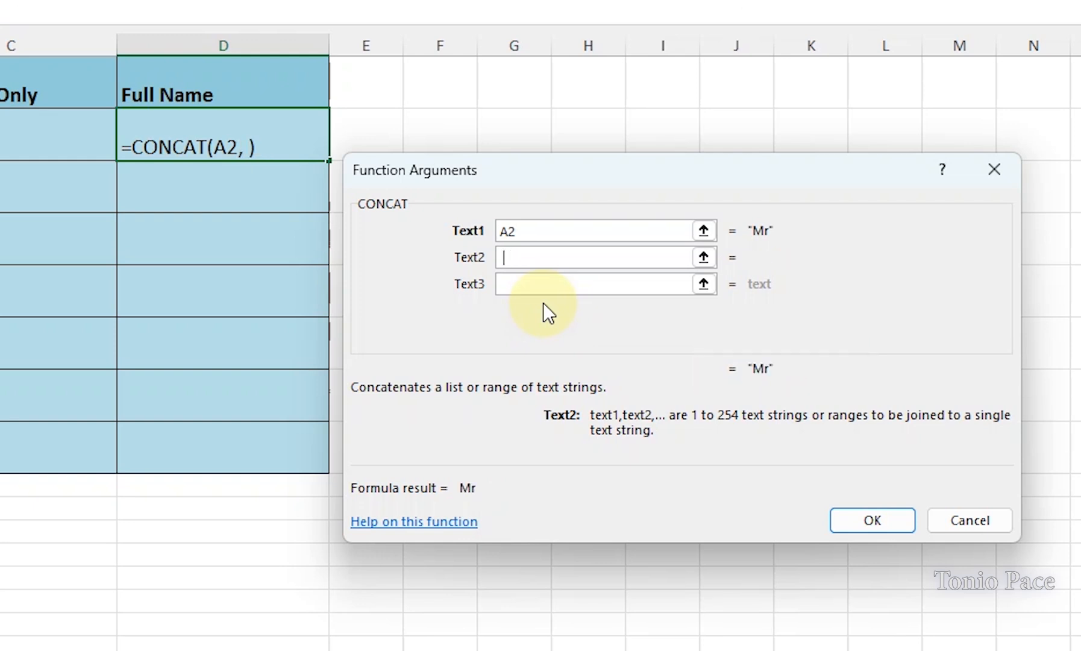
left_click(534, 284)
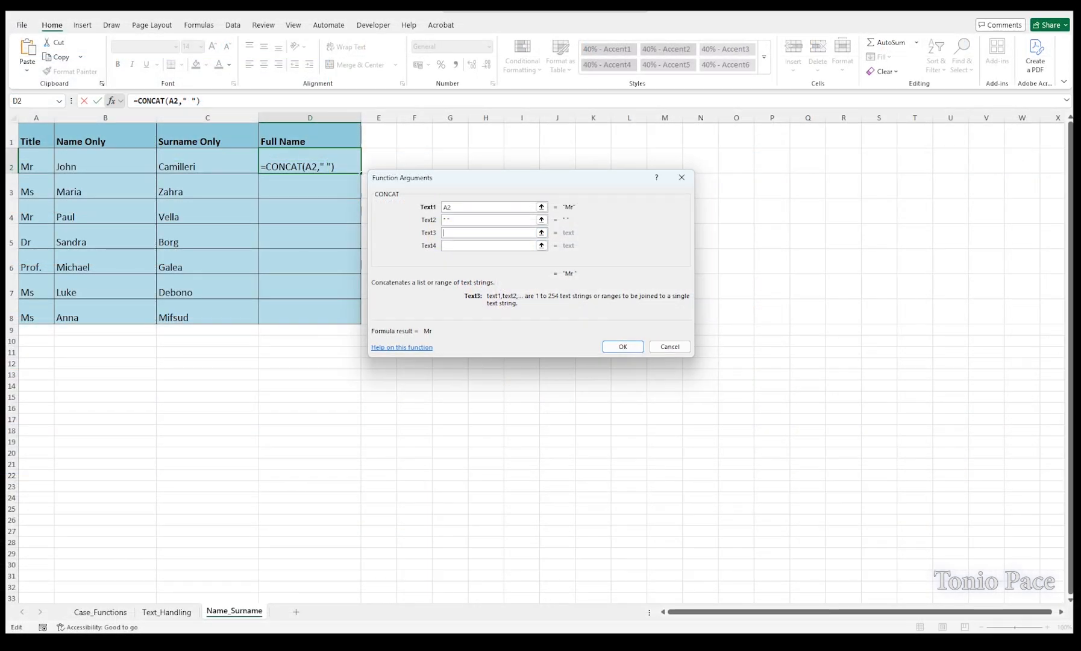
left_click(452, 237)
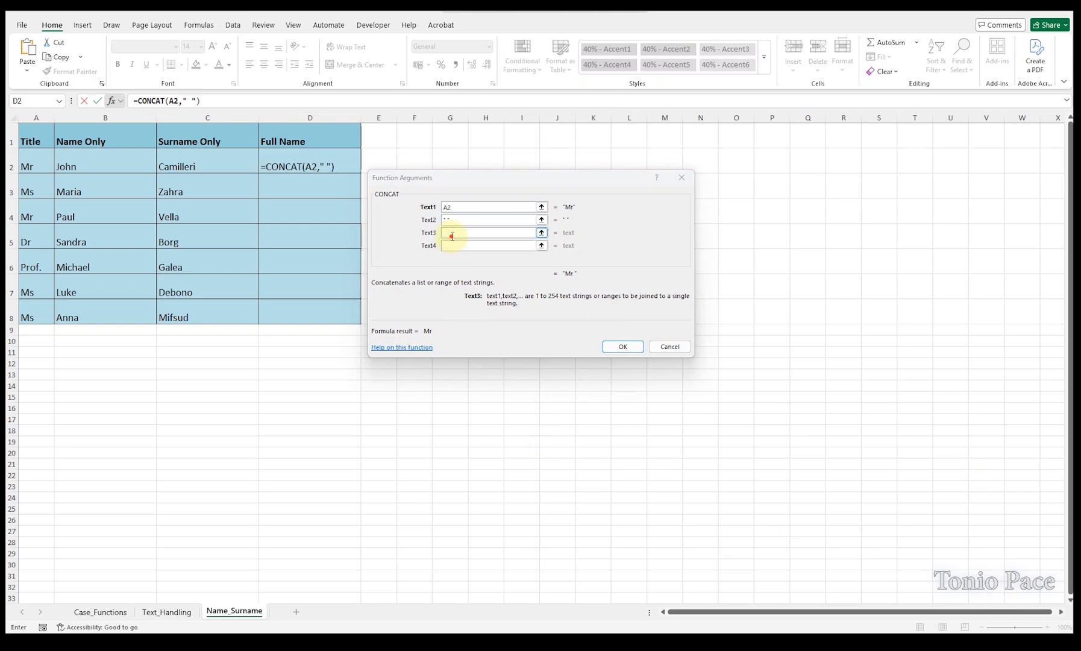
left_click(106, 163)
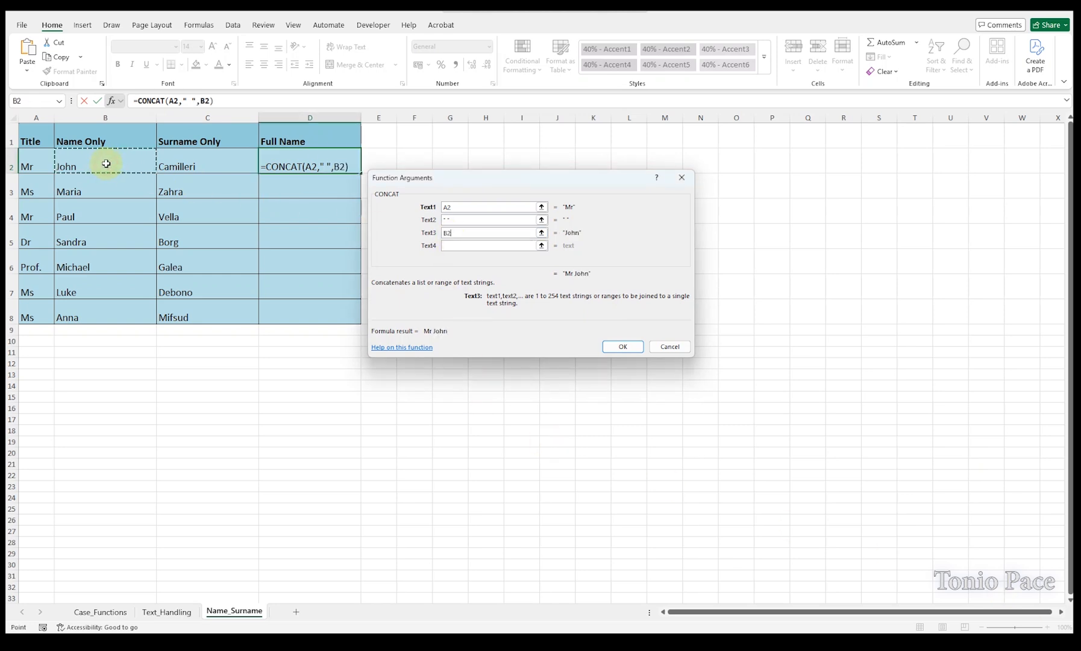
Add a quoted space as the fourth text and the surname cell C2 as the fifth, completing the CONCAT formula.
left_click(449, 244)
left_click(450, 258)
left_click(450, 258)
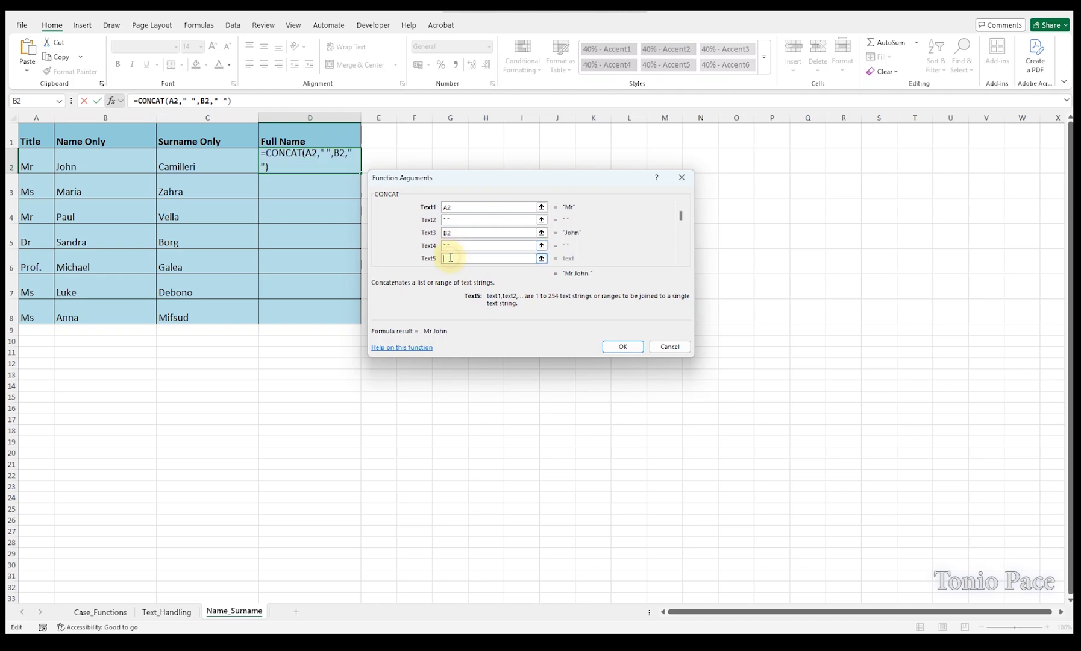
left_click(210, 163)
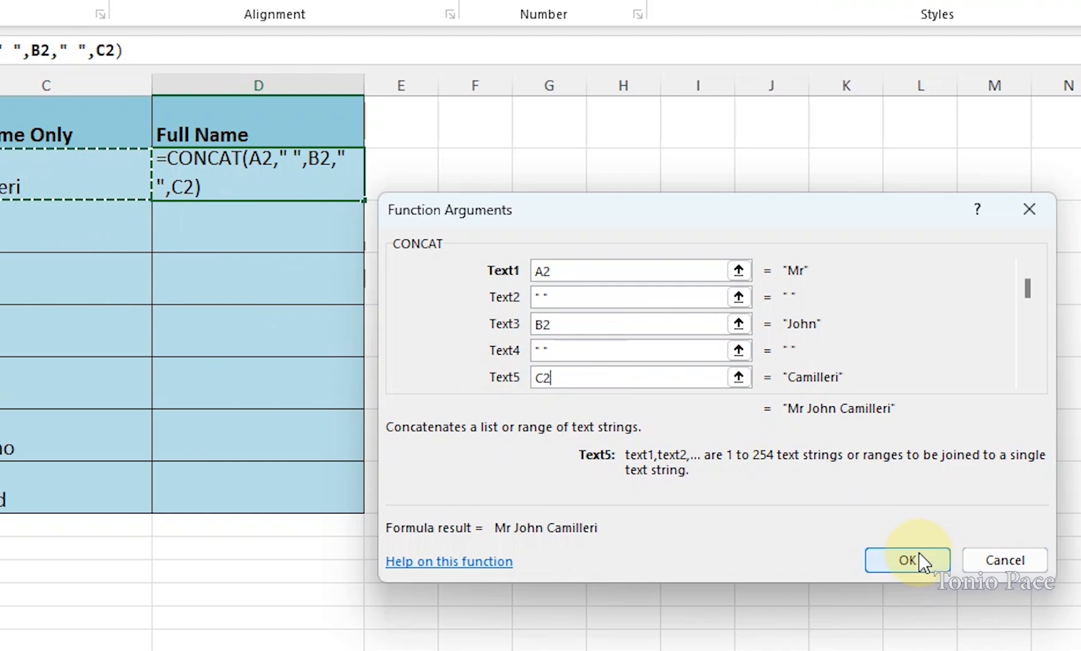
left_click(919, 555)
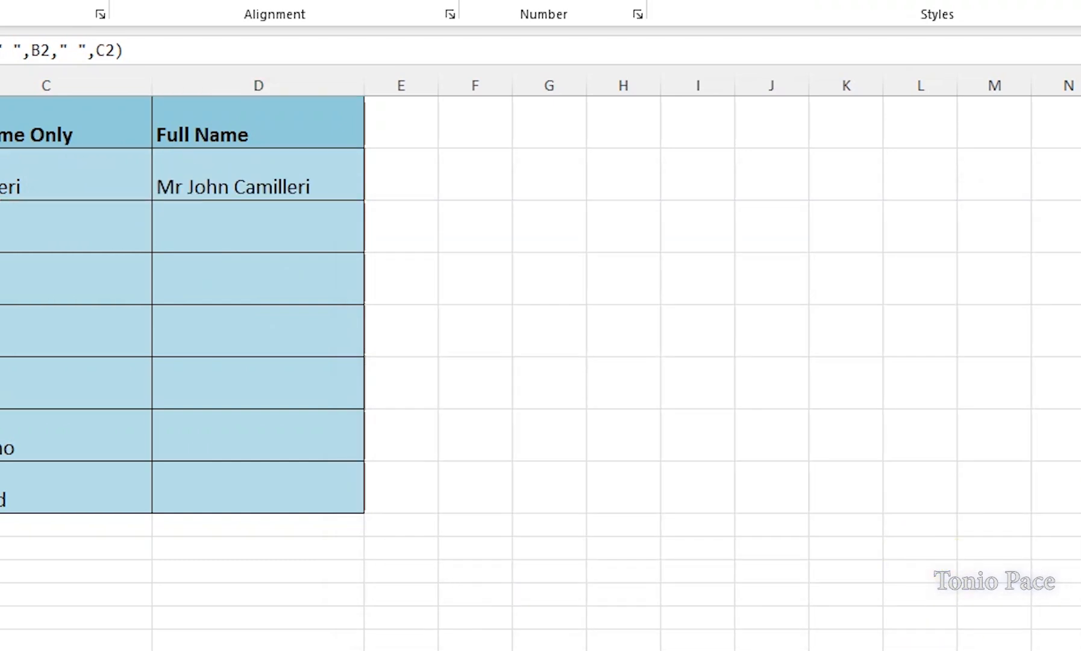
Fill the Full Name formula from D2 down through D8.
left_click(312, 175)
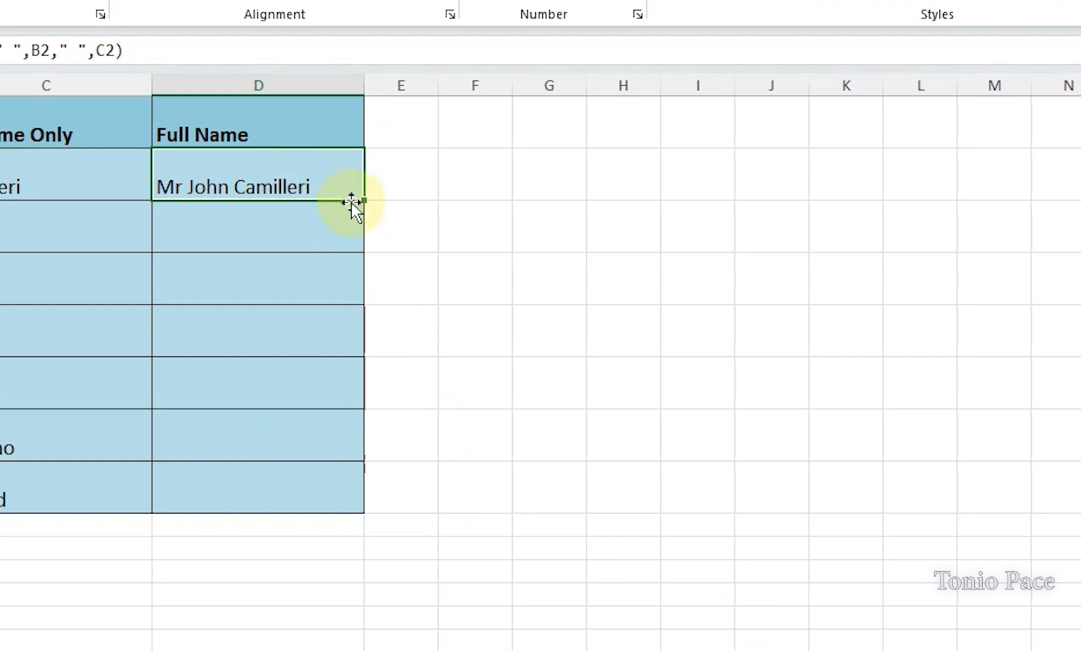
double_click(363, 201)
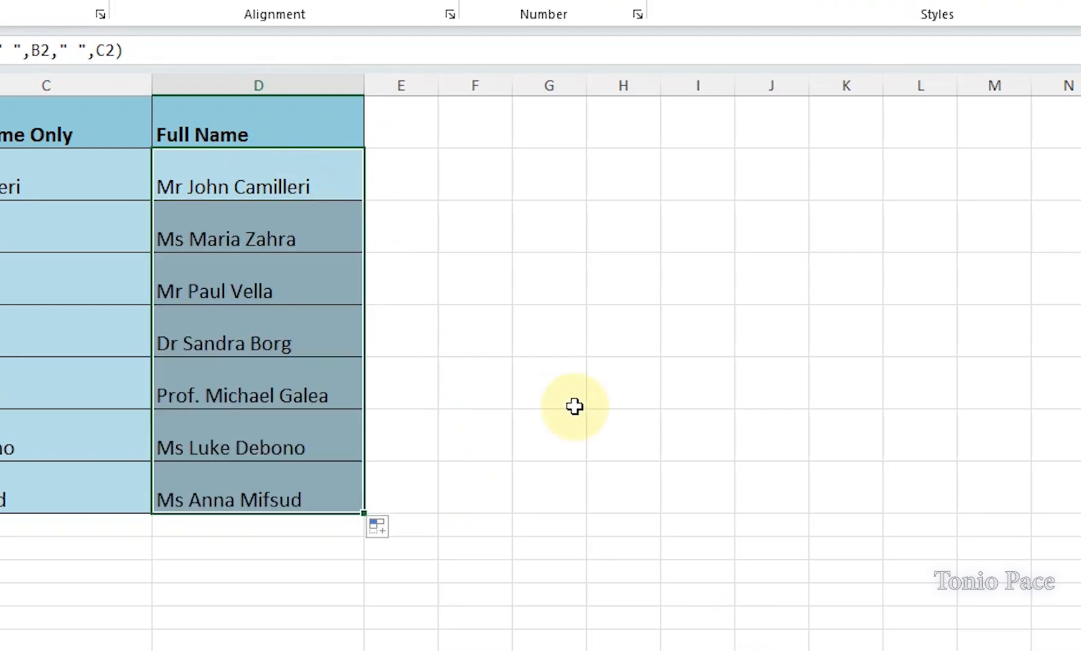
left_click(574, 406)
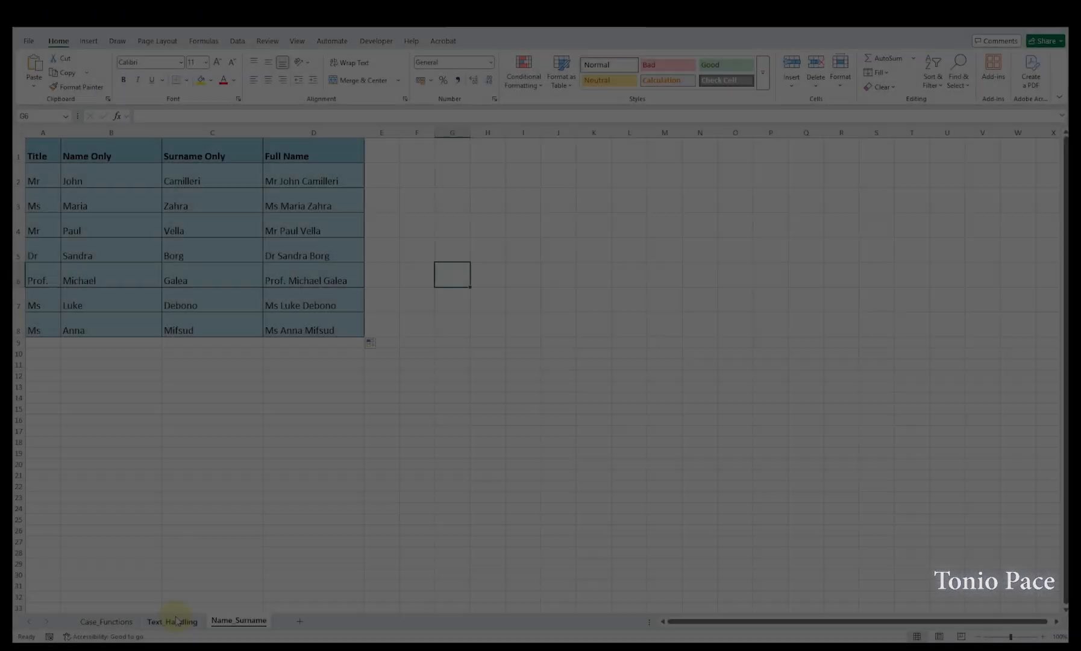
On the Text_Handling sheet, enter a CONCAT function in C2 that joins "Code: " with the TRIM result cell B2.
left_click(175, 620)
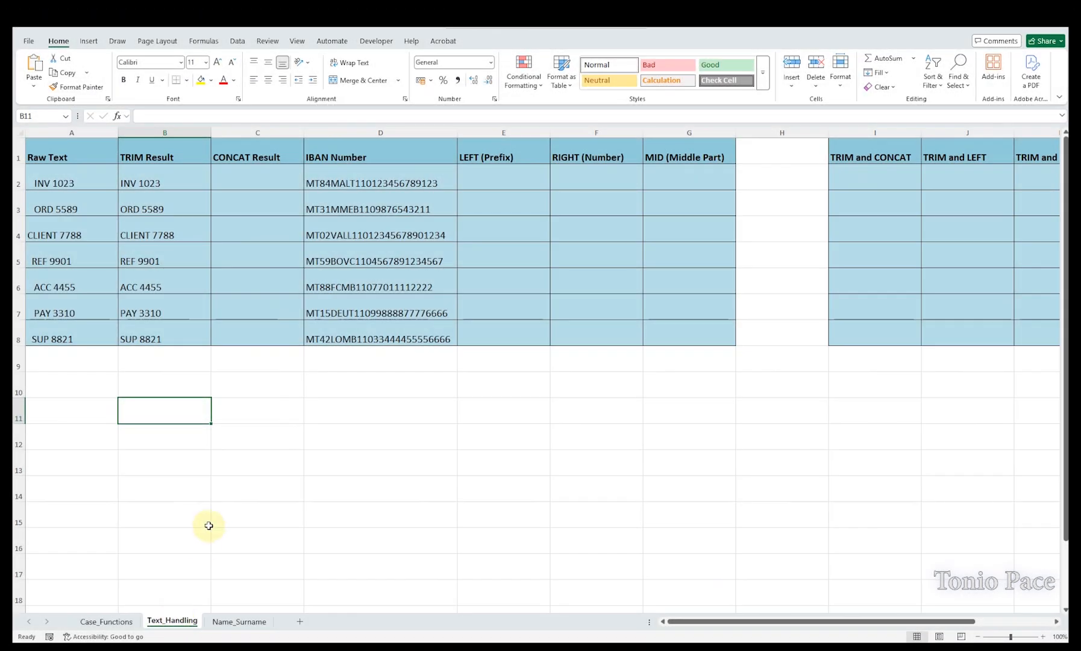
left_click(257, 177)
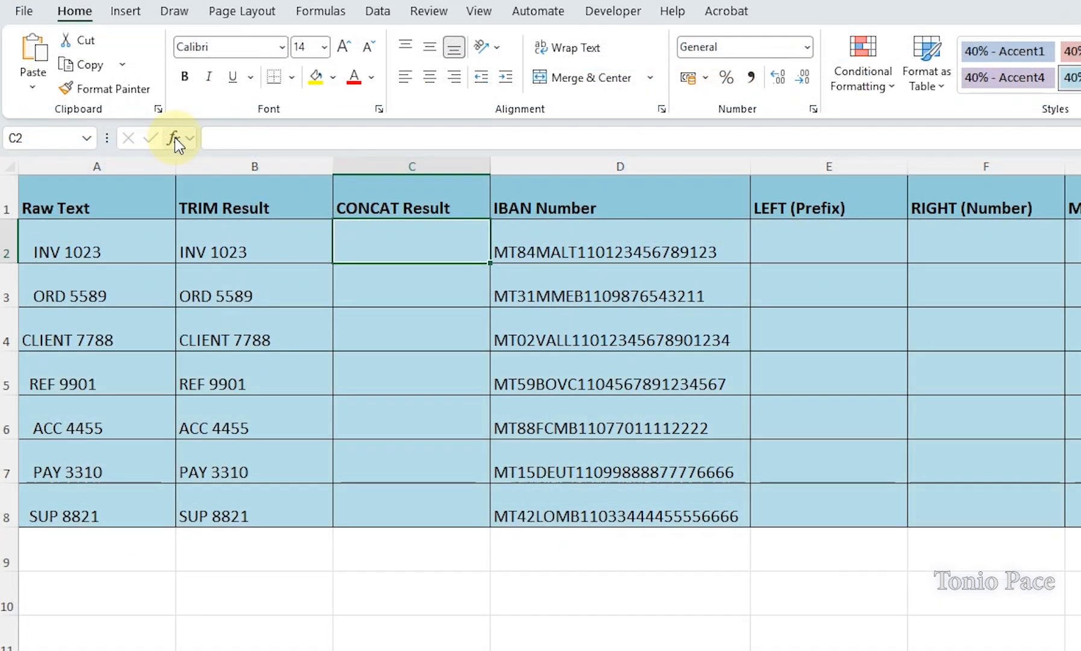
left_click(175, 138)
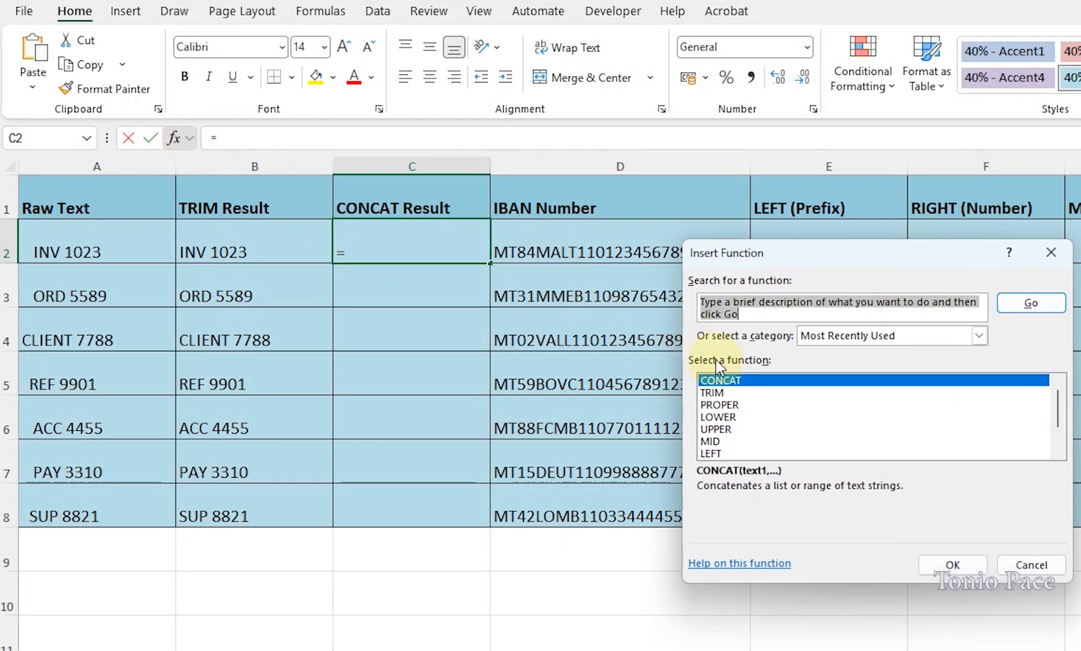
double_click(743, 379)
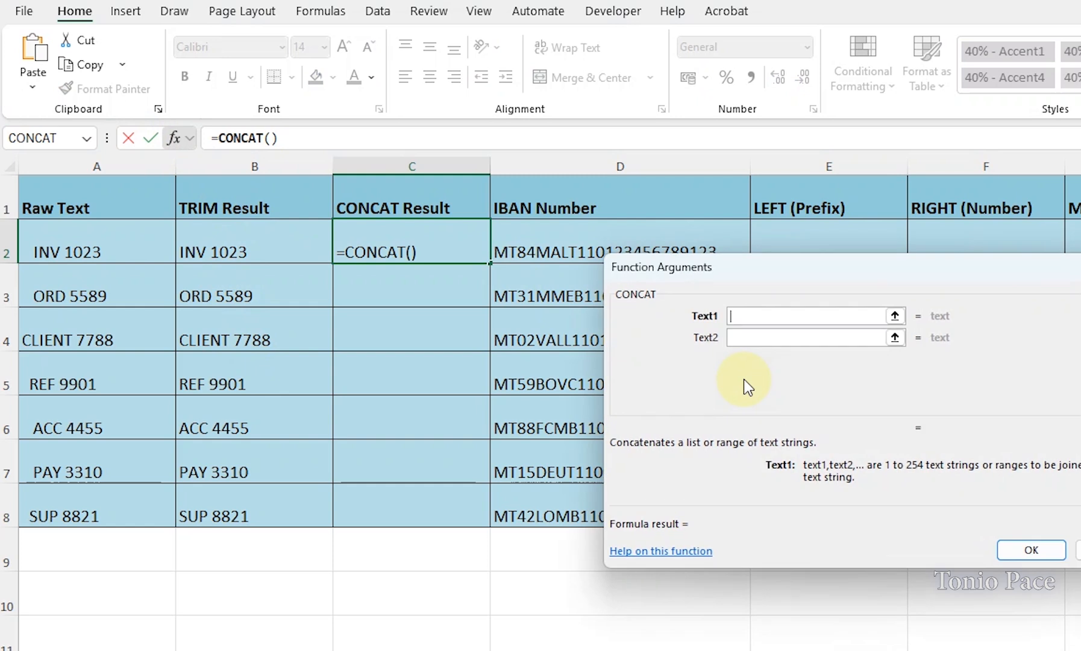
type("Code:")
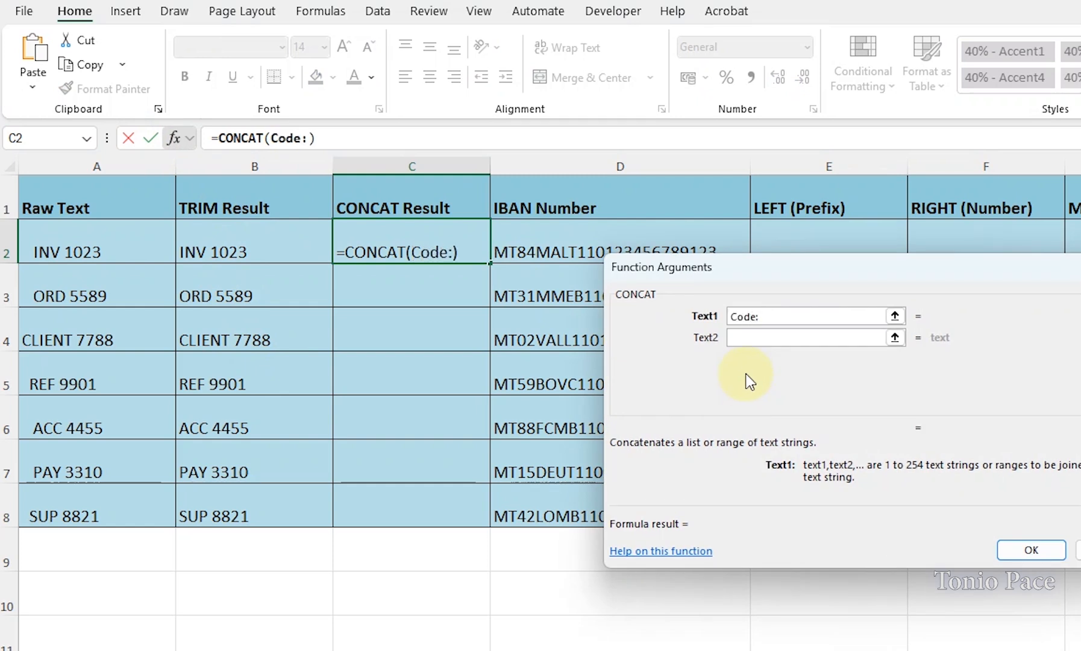
left_click(743, 338)
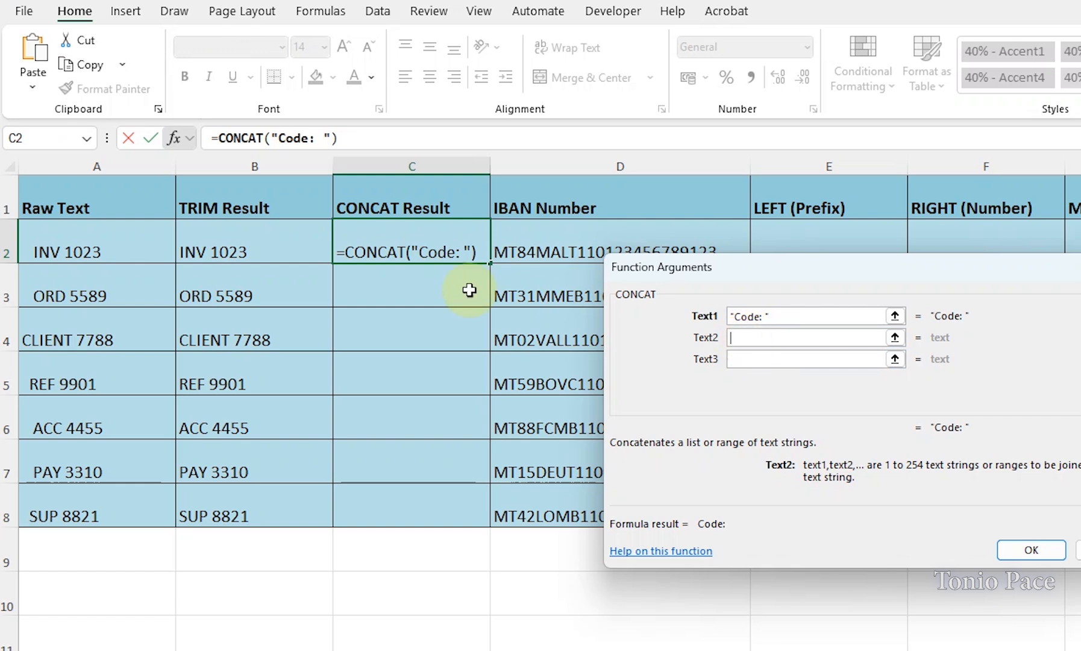
left_click(254, 247)
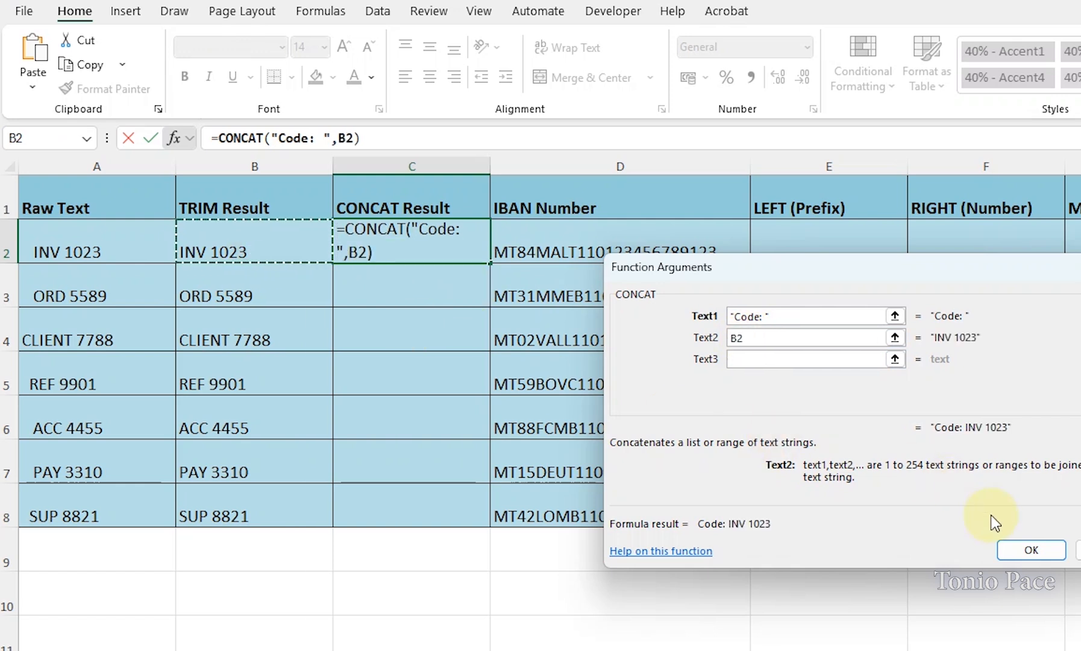
left_click(1026, 550)
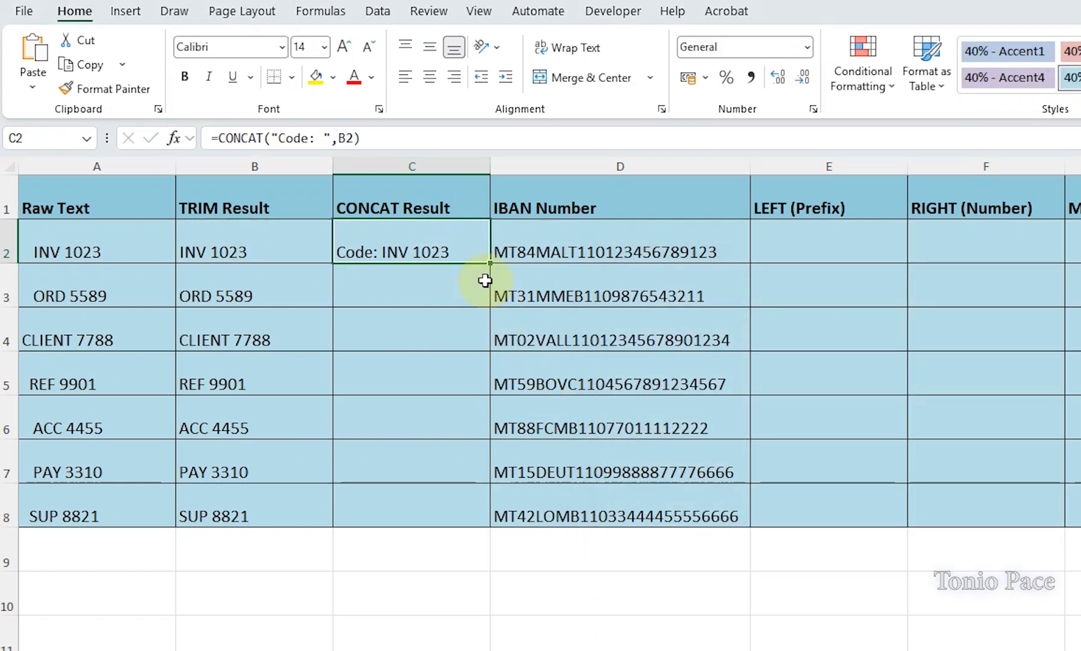
Fill the CONCAT Result formula from C2 down through C8.
left_click_drag(491, 264, 483, 530)
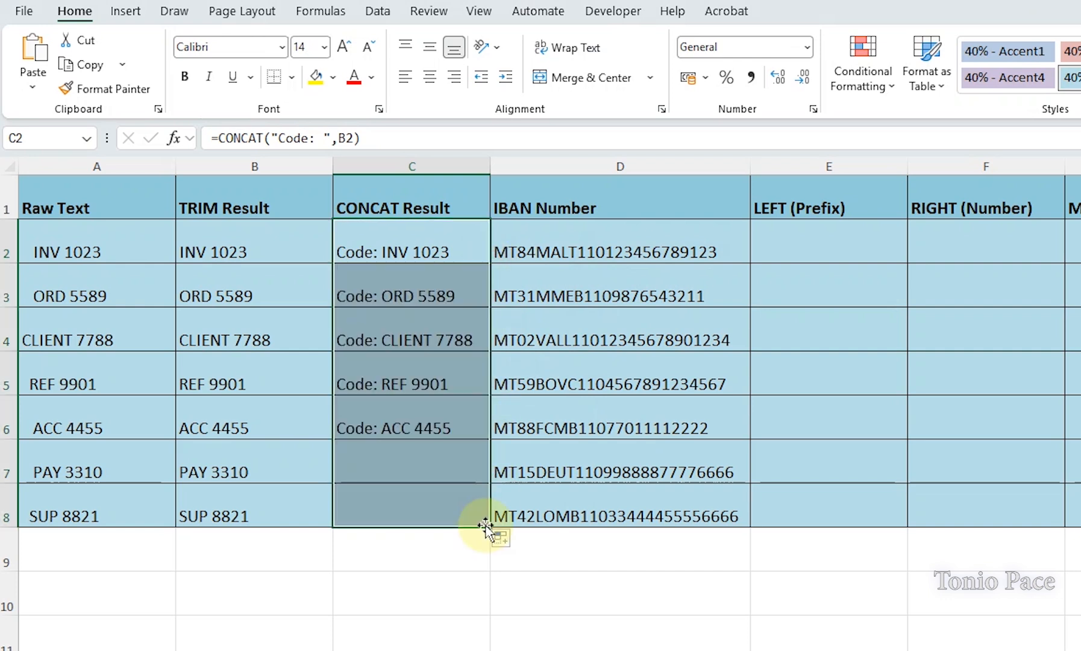
left_click(450, 618)
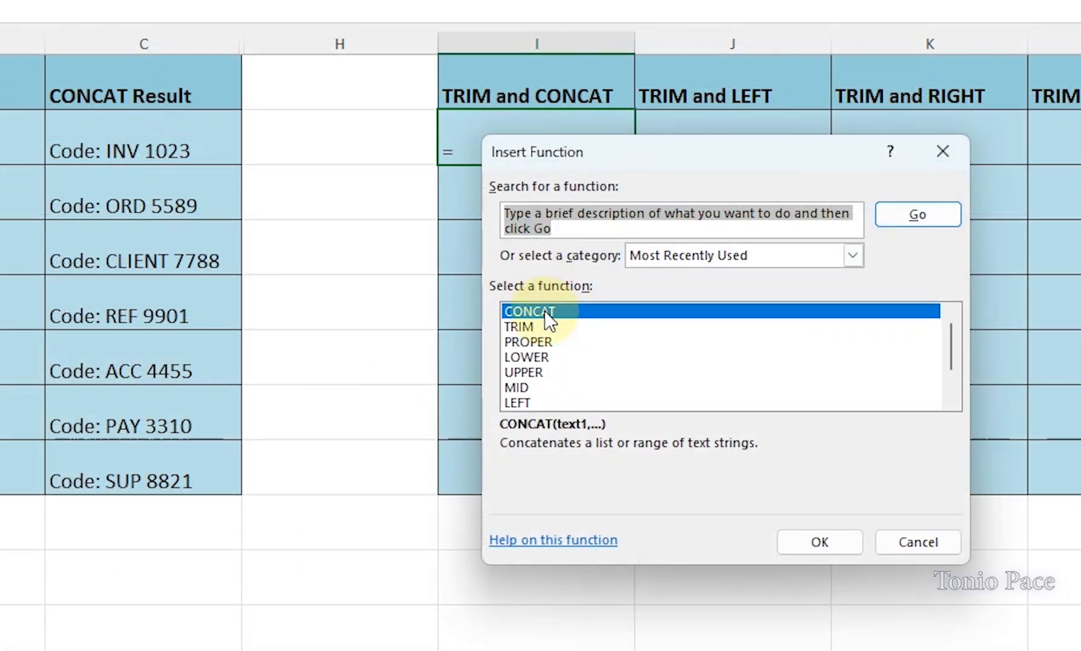
Enter a CONCAT function in I2 under TRIM and CONCAT, joining the text "Code:" with cell B2.
left_click(544, 310)
double_click(544, 310)
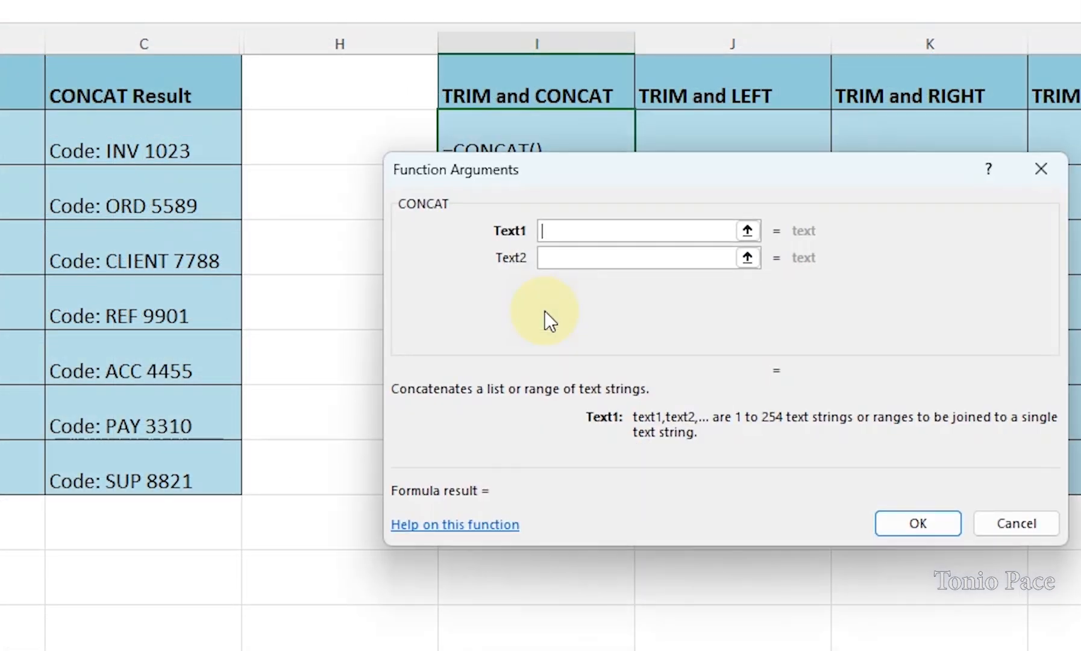
left_click_drag(565, 172, 583, 390)
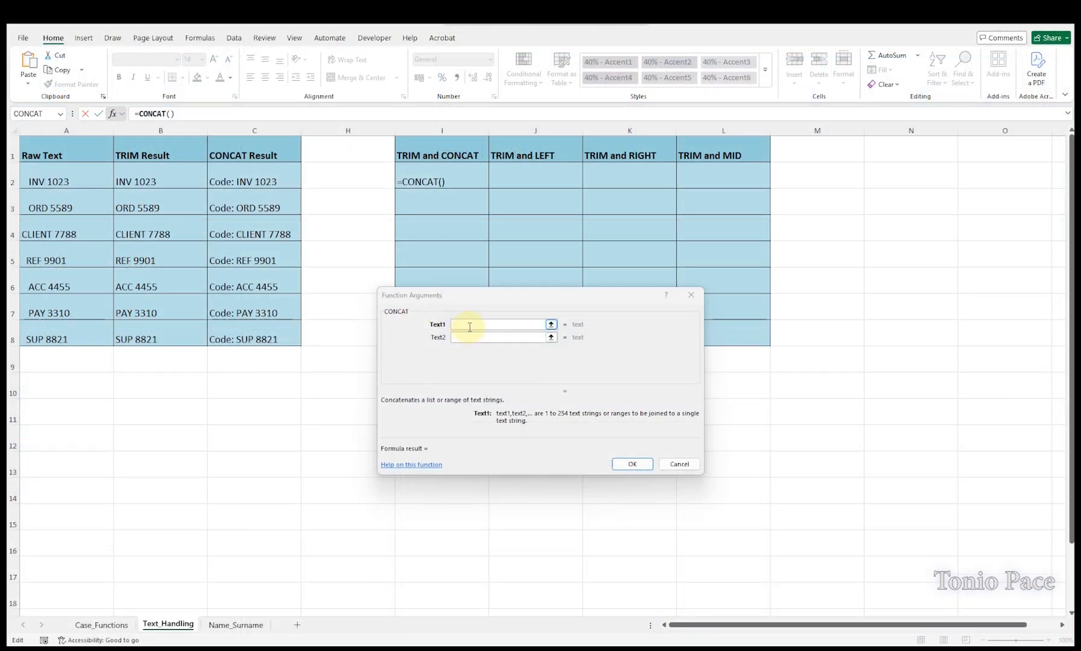
type("Code:")
left_click(471, 337)
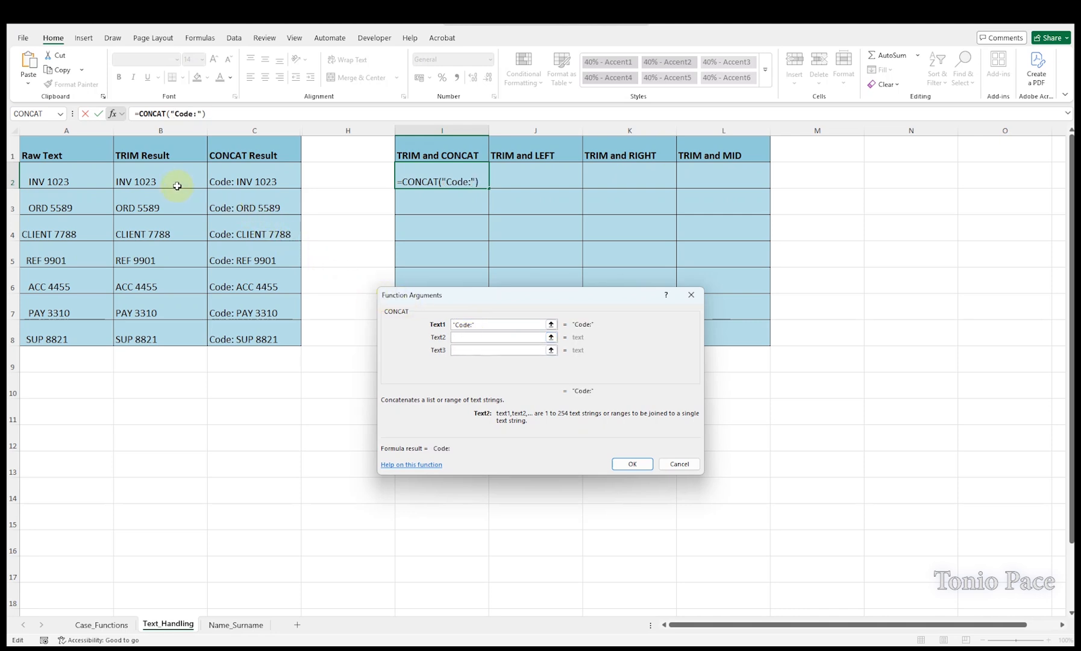
left_click(165, 179)
left_click(626, 465)
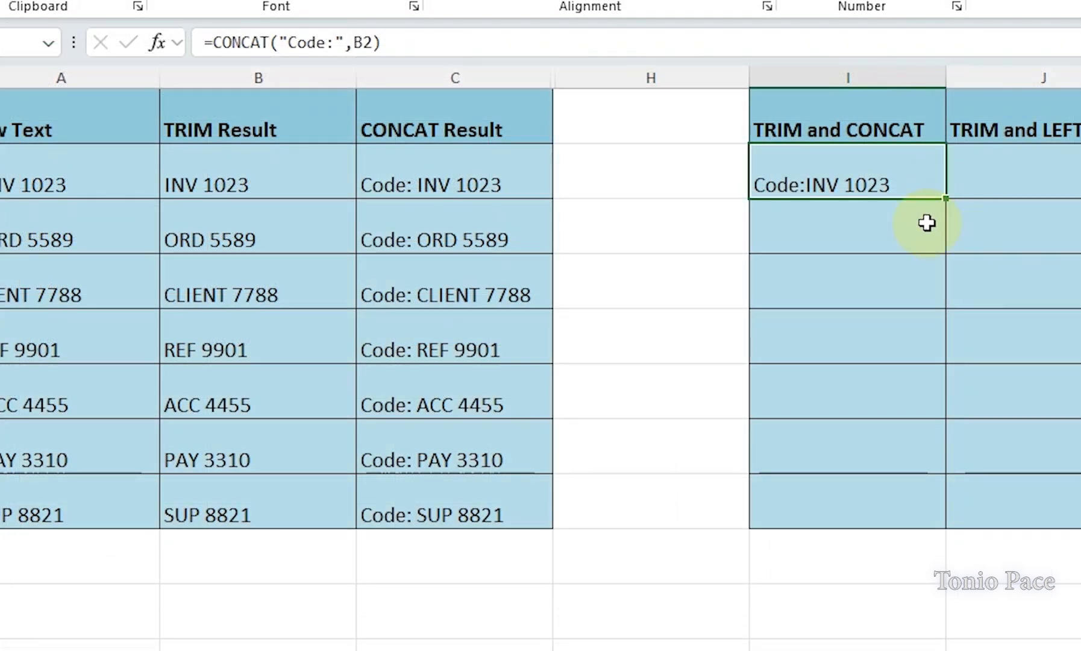
Check the CONCAT formula in I2 and copy the full TRIM formula text from B2, leaving both cells unedited.
double_click(862, 181)
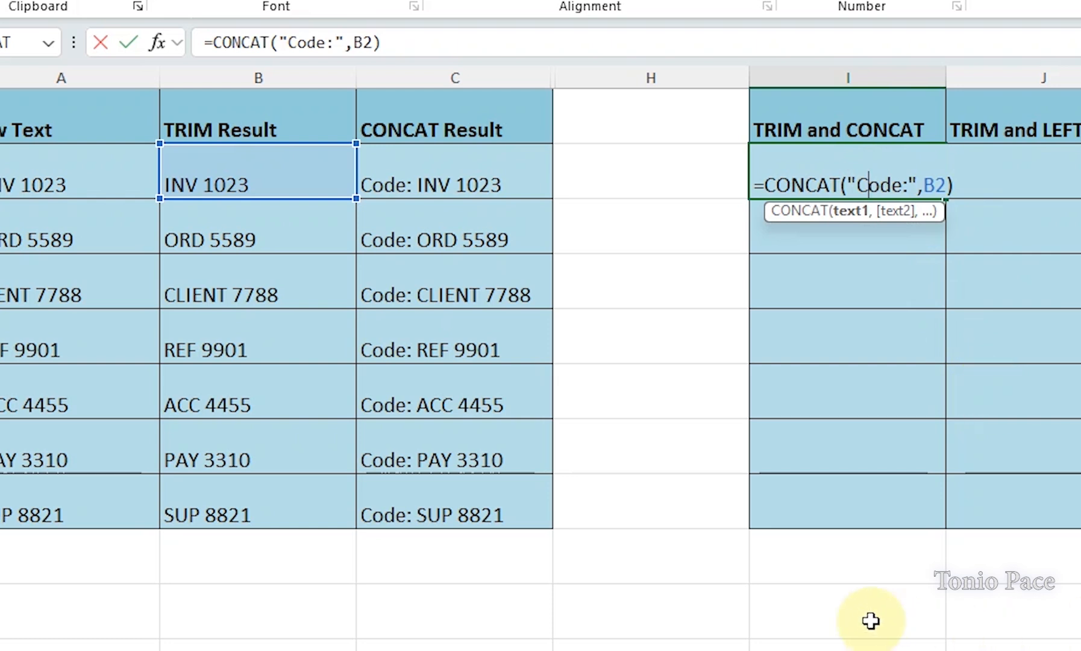
key("ctrl+Return")
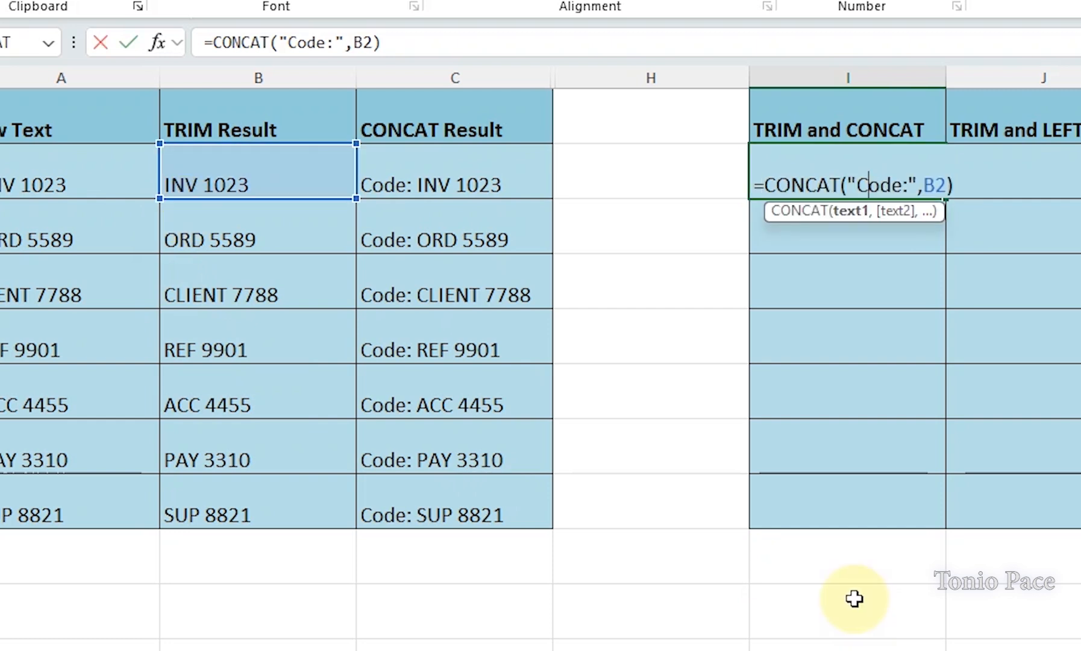
key("ctrl+Return")
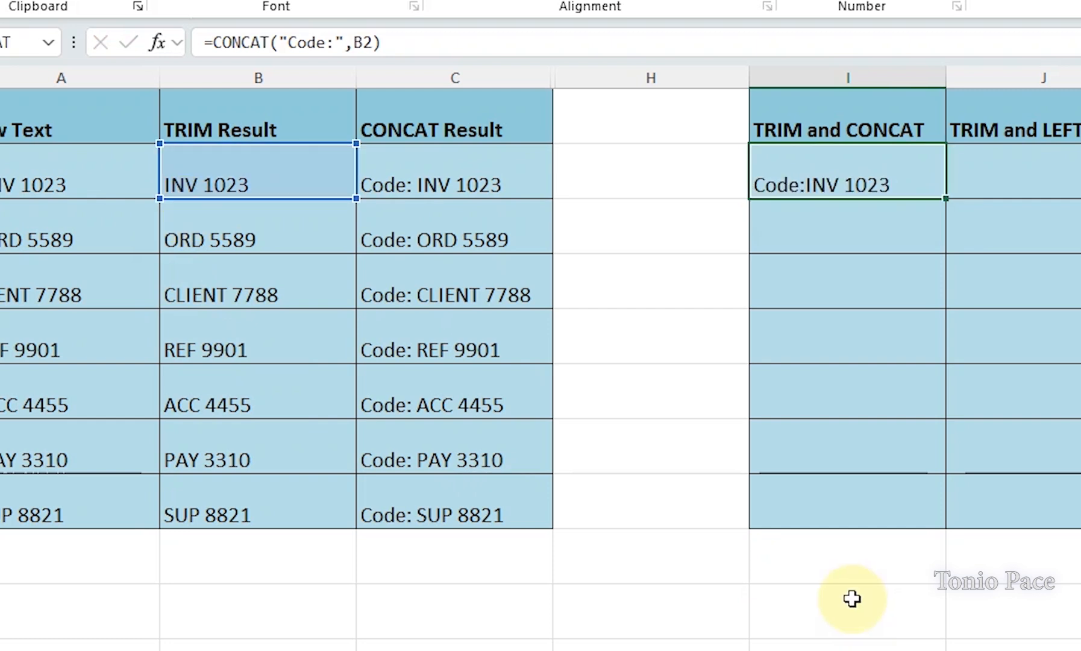
double_click(222, 185)
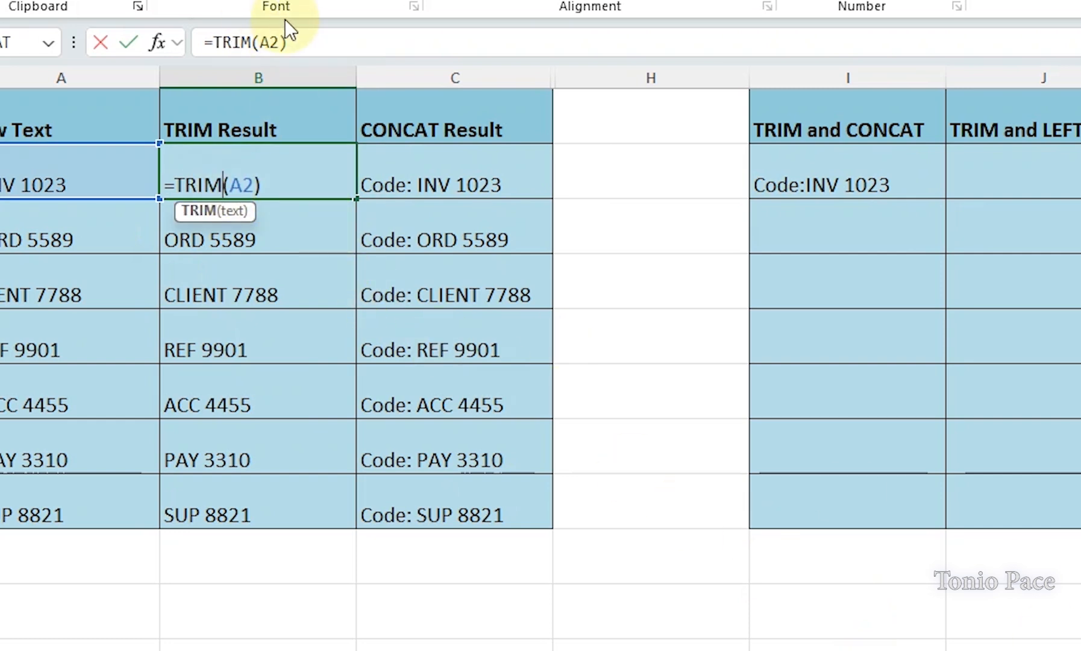
left_click_drag(293, 41, 194, 45)
key("ctrl+c")
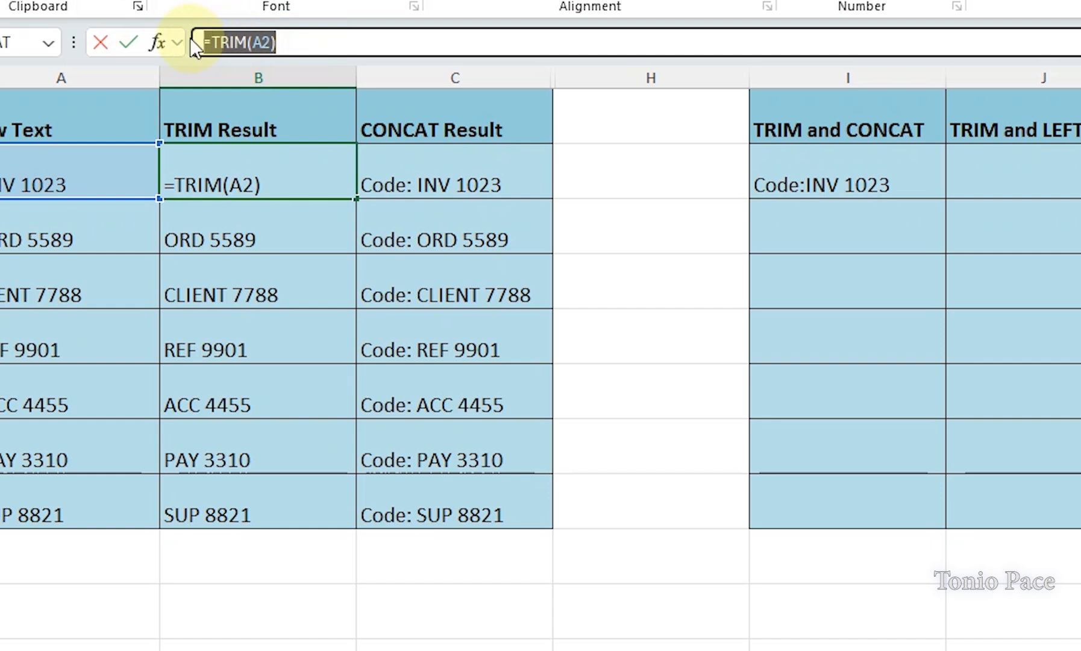
key("ctrl+Return")
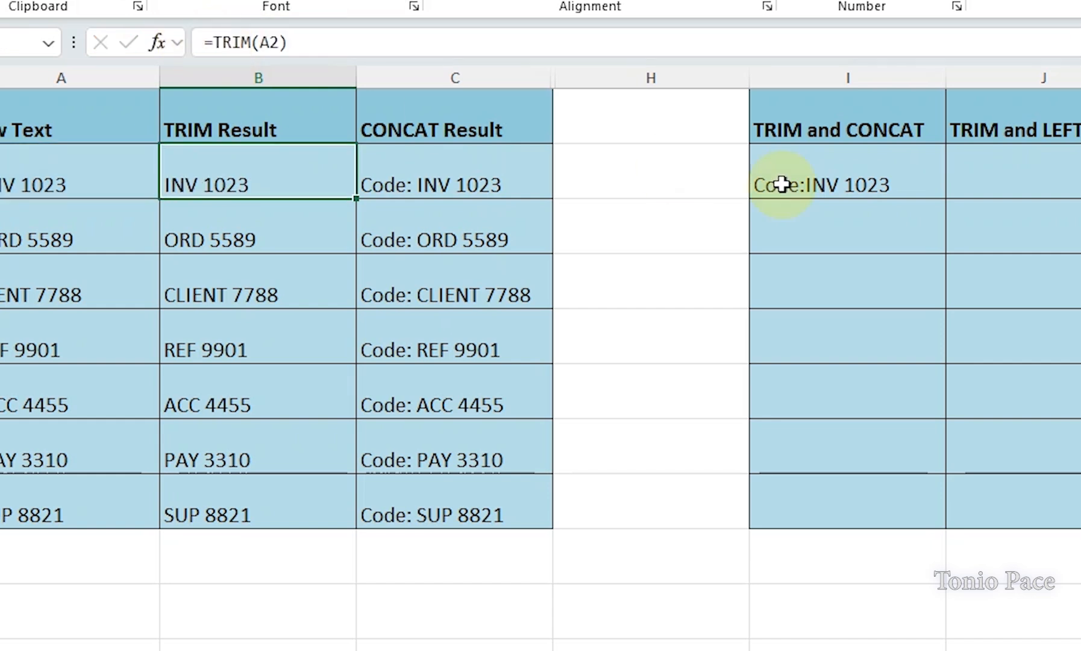
Replace the B2 reference in I2's CONCAT formula with the copied TRIM(A2), without its equals sign, as a nested function.
left_click(831, 183)
double_click(830, 184)
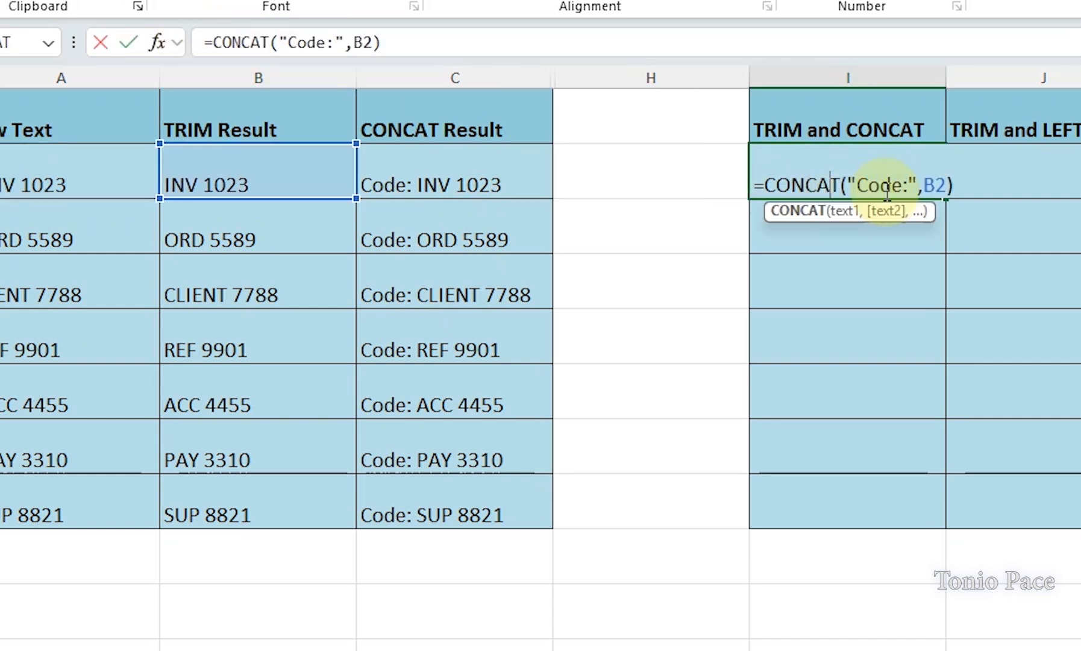
left_click_drag(924, 185, 944, 183)
key("ctrl+v")
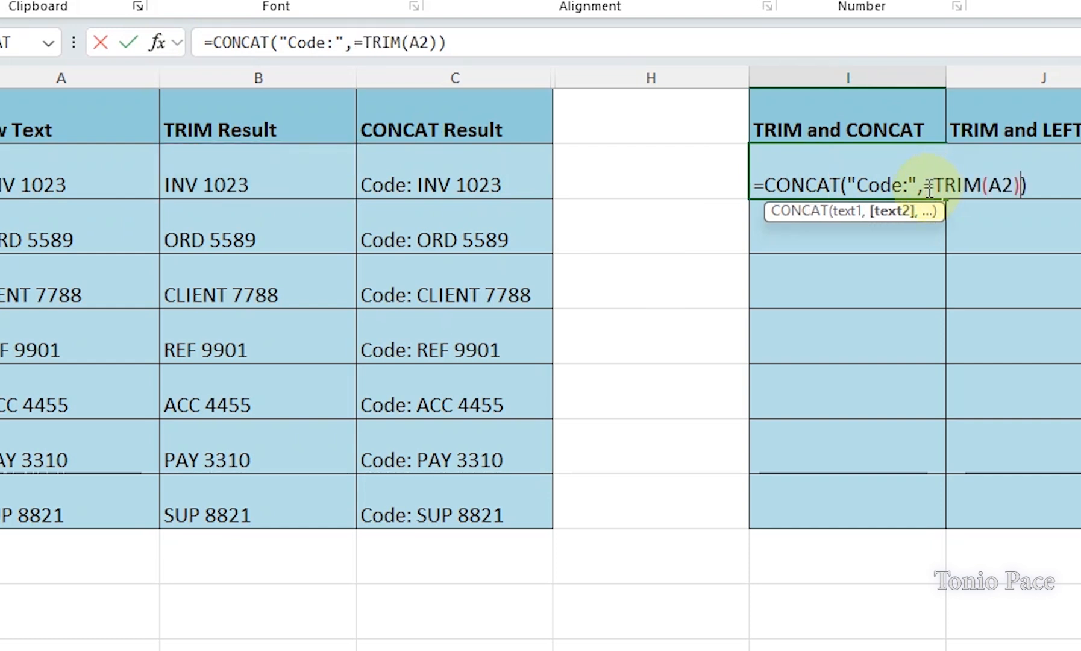
left_click_drag(925, 185, 932, 185)
key("BackSpace")
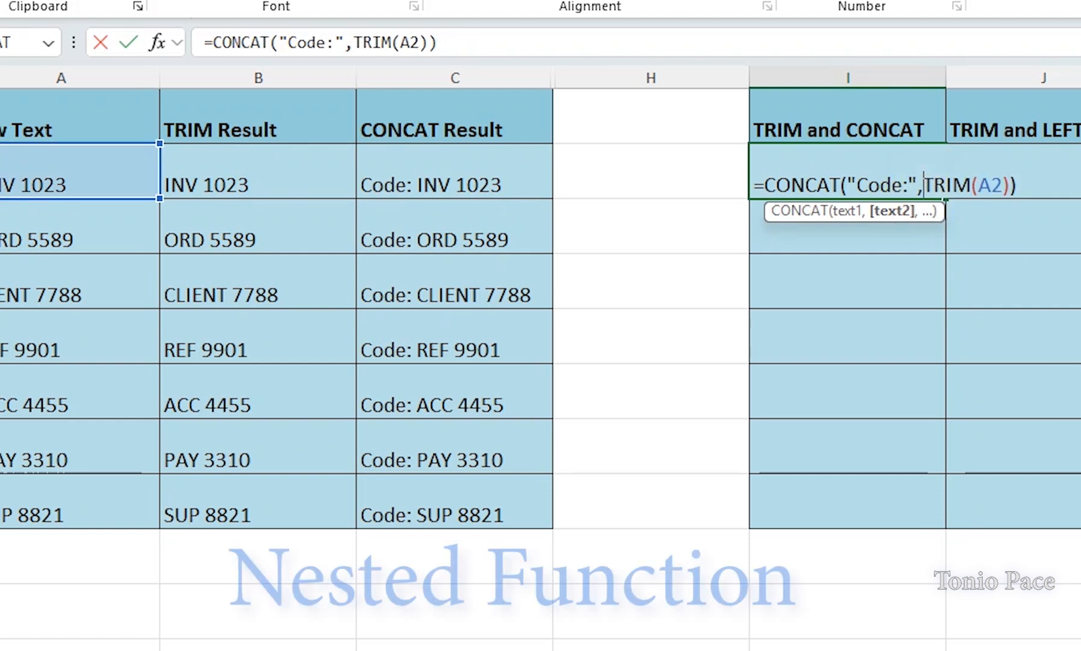
key("Return")
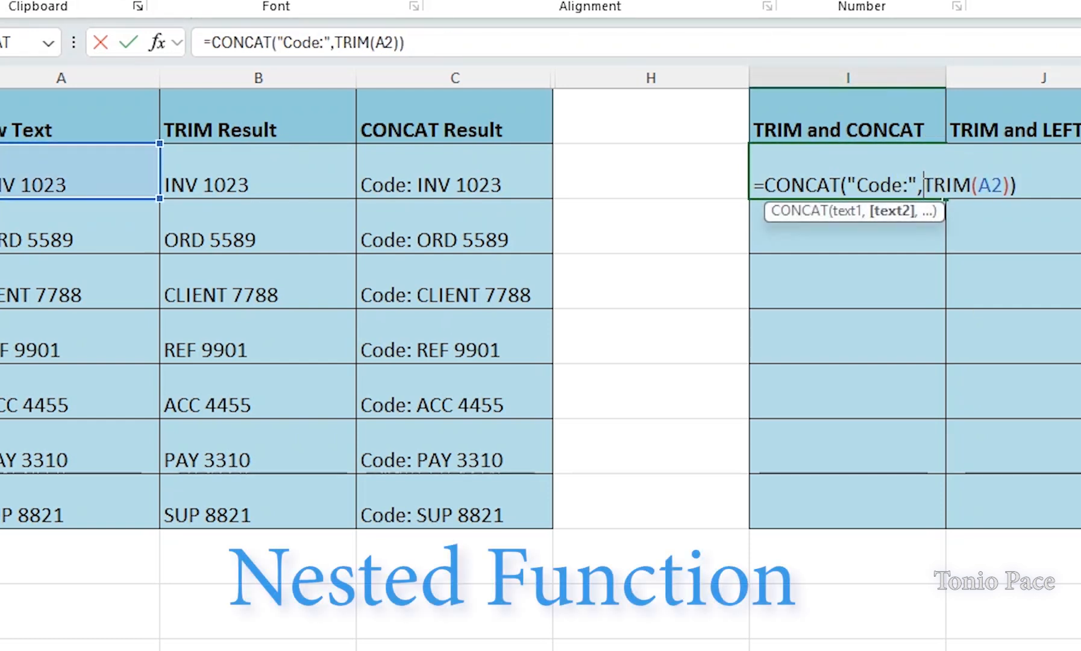
key("Return")
Fill the nested CONCAT and TRIM formula from I2 down through I8.
left_click(867, 170)
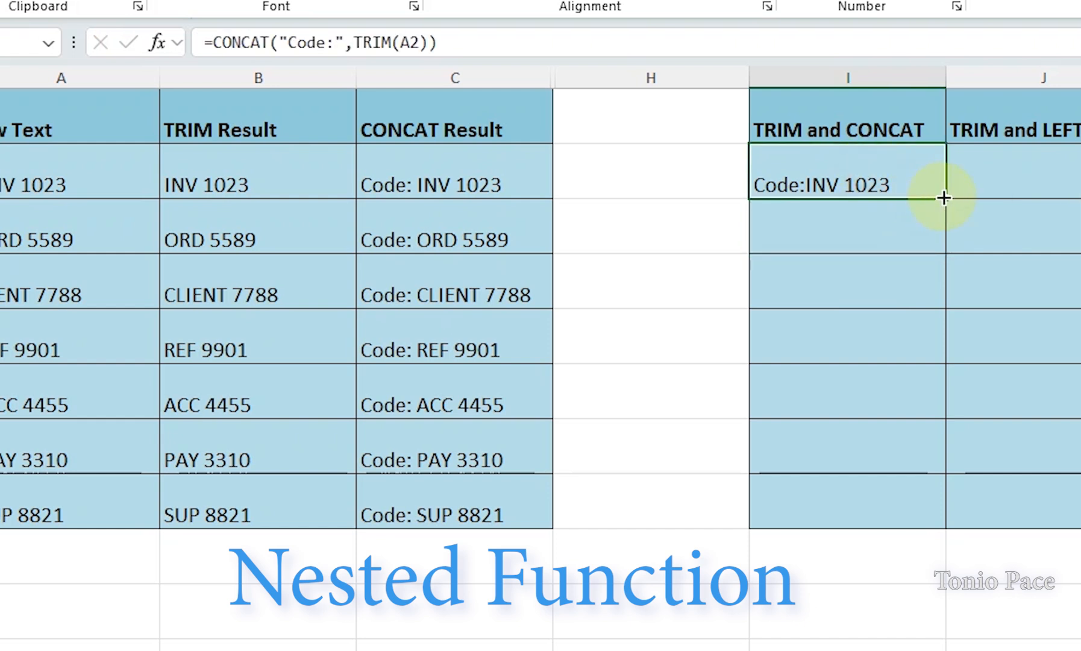
left_click_drag(945, 199, 874, 515)
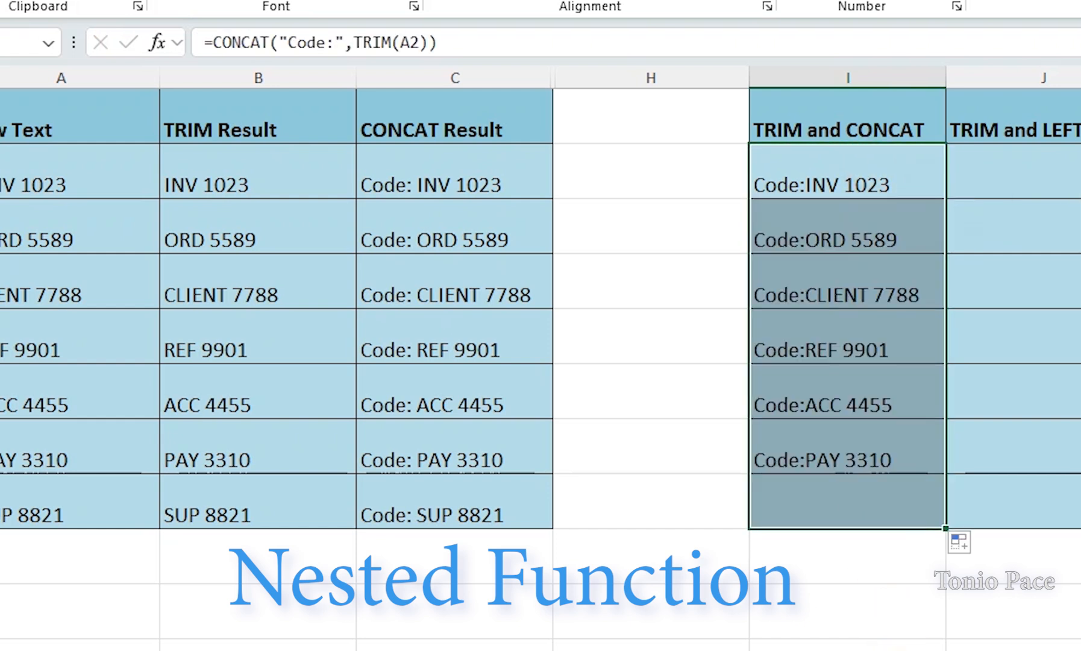